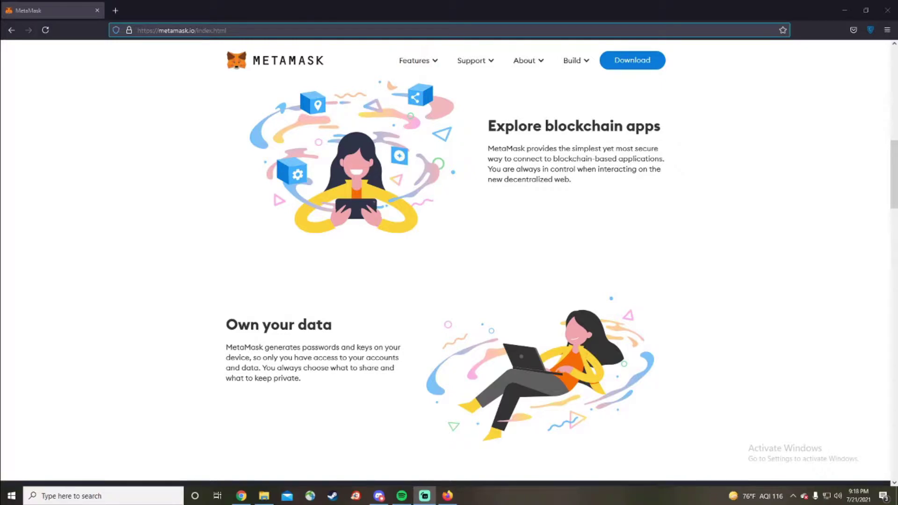
Scroll back up the MetaMask homepage
{"action": "scroll", "coordinate": [450, 281], "scroll_direction": "up", "scroll_amount": 6}
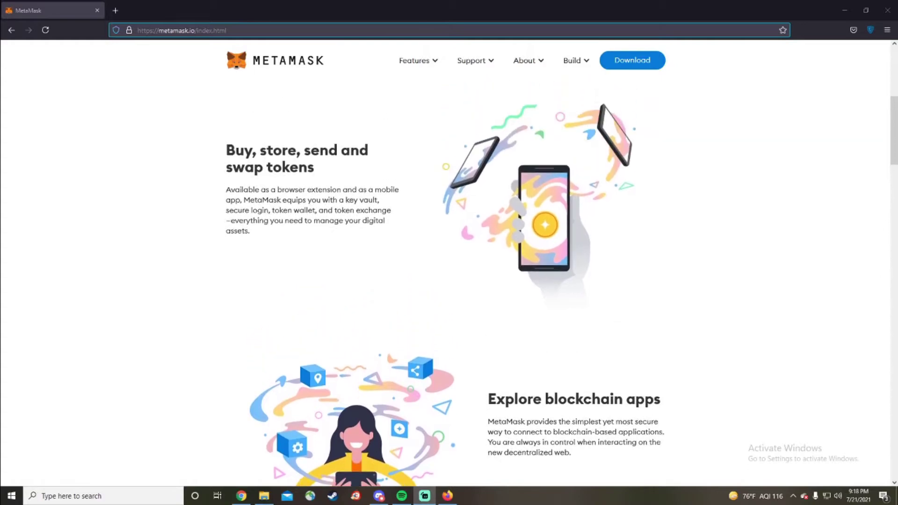
{"action": "scroll", "coordinate": [449, 281], "scroll_direction": "up", "scroll_amount": 5}
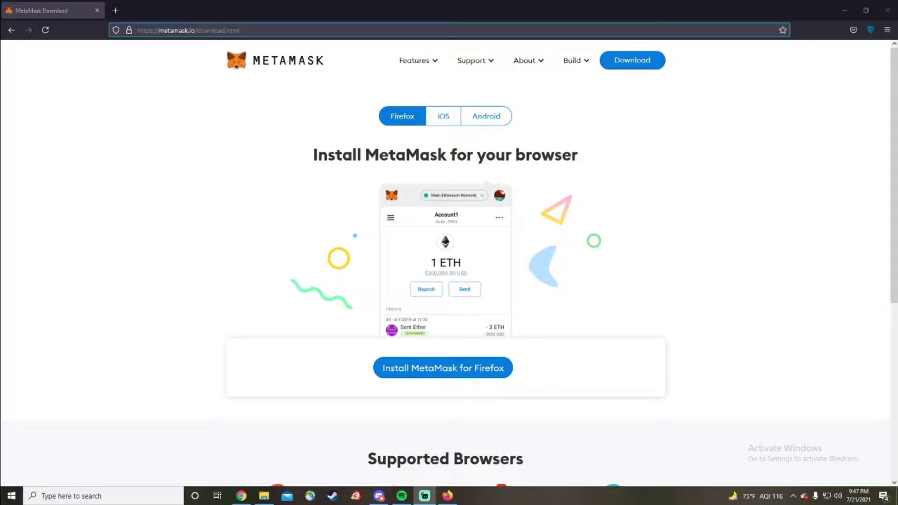
Go to MetaMask's Firefox Add-ons page via 'Install MetaMask for Firefox'
{"action": "scroll", "coordinate": [449, 281], "scroll_direction": "down", "scroll_amount": 4}
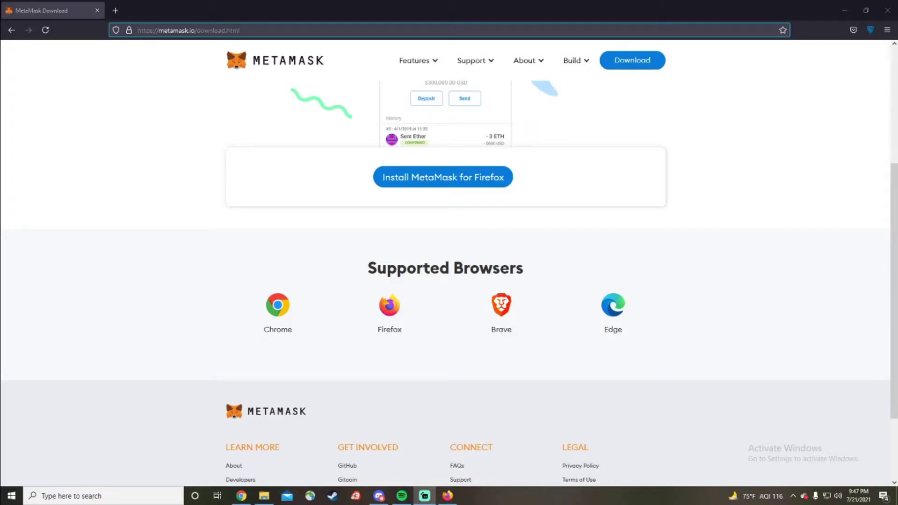
{"action": "scroll", "coordinate": [449, 281], "scroll_direction": "up", "scroll_amount": 4}
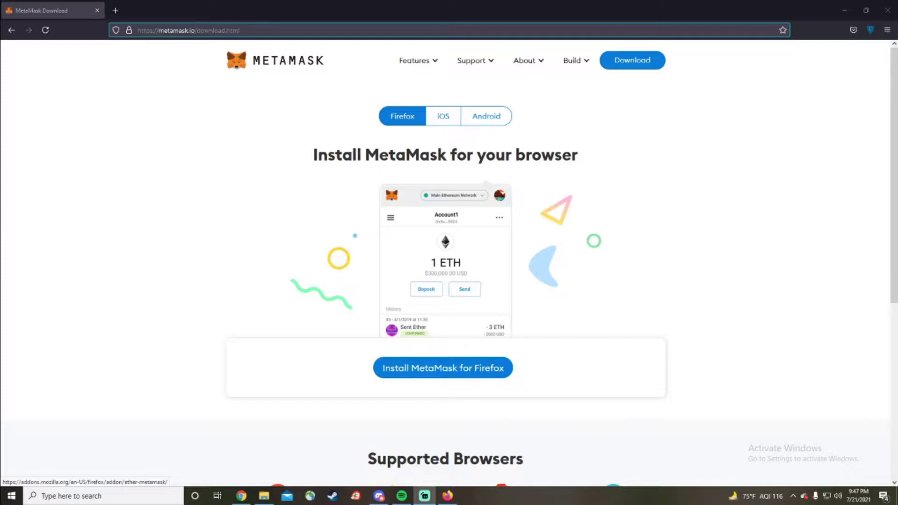
{"action": "left_click", "coordinate": [443, 368]}
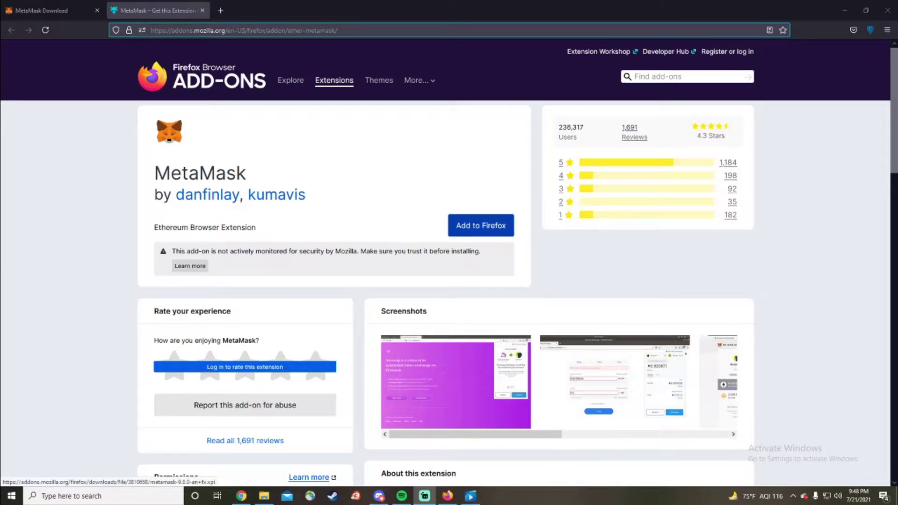
Add MetaMask to Firefox and accept its permissions prompt
{"action": "left_click", "coordinate": [481, 225]}
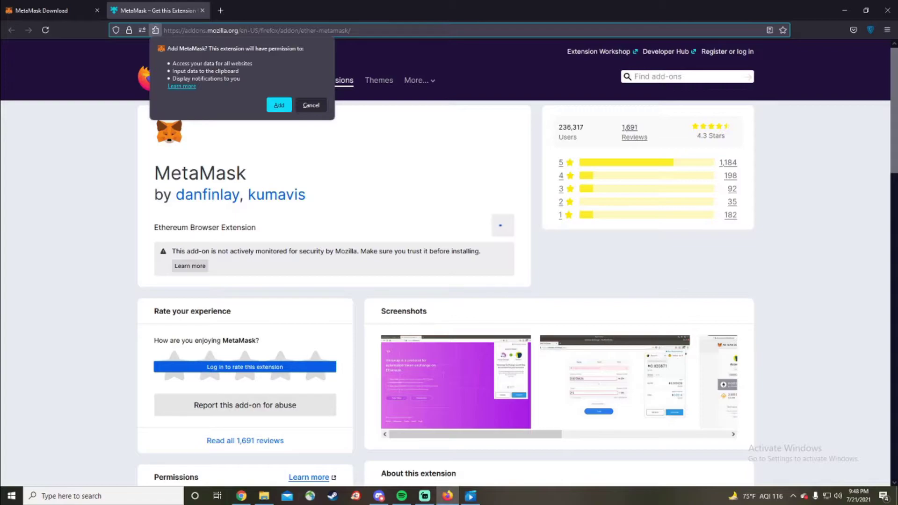
{"action": "key", "text": "Return"}
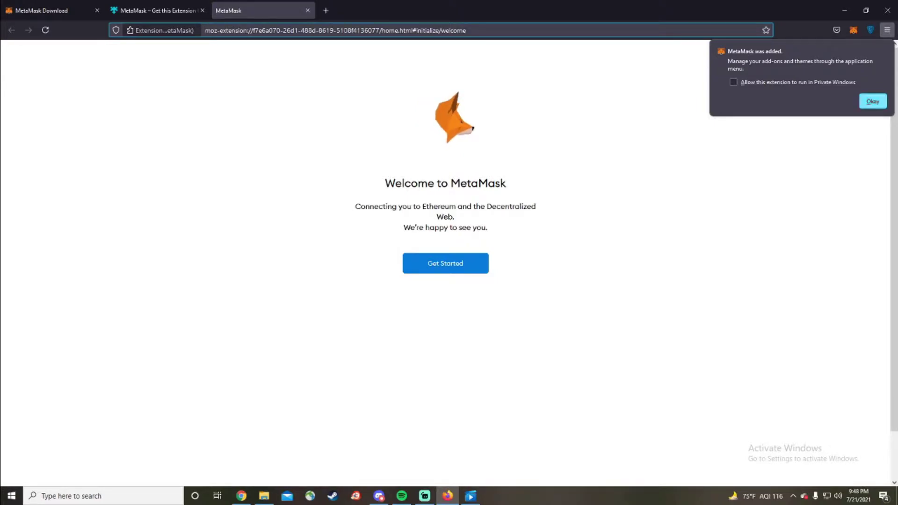
Dismiss the 'MetaMask was added' notice and start MetaMask setup with Get Started
{"action": "left_click", "coordinate": [873, 101]}
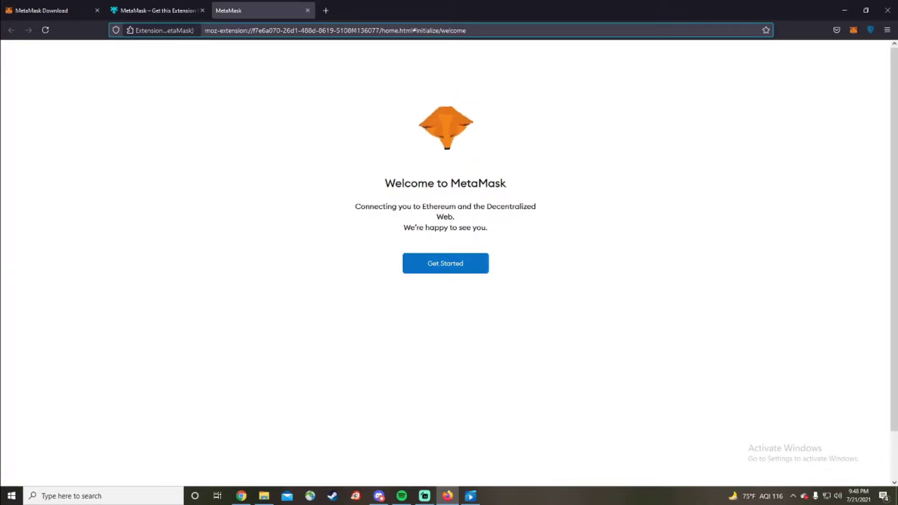
{"action": "left_click", "coordinate": [446, 264]}
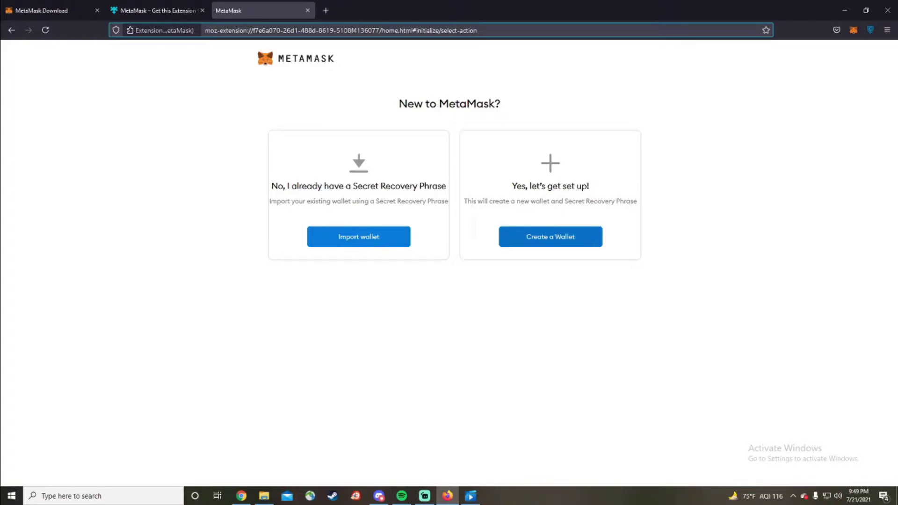
Choose 'Create a Wallet' and agree to share anonymous usage data
{"action": "left_click", "coordinate": [359, 236]}
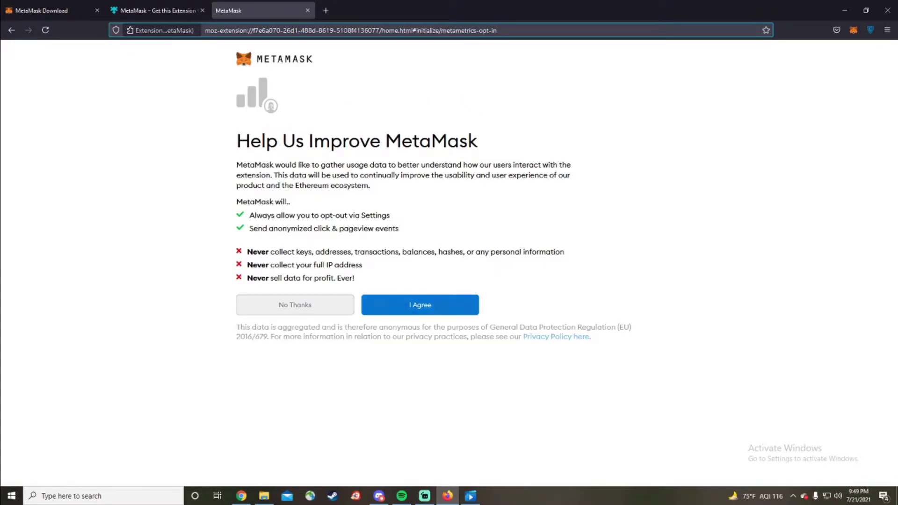
{"action": "left_click", "coordinate": [473, 305]}
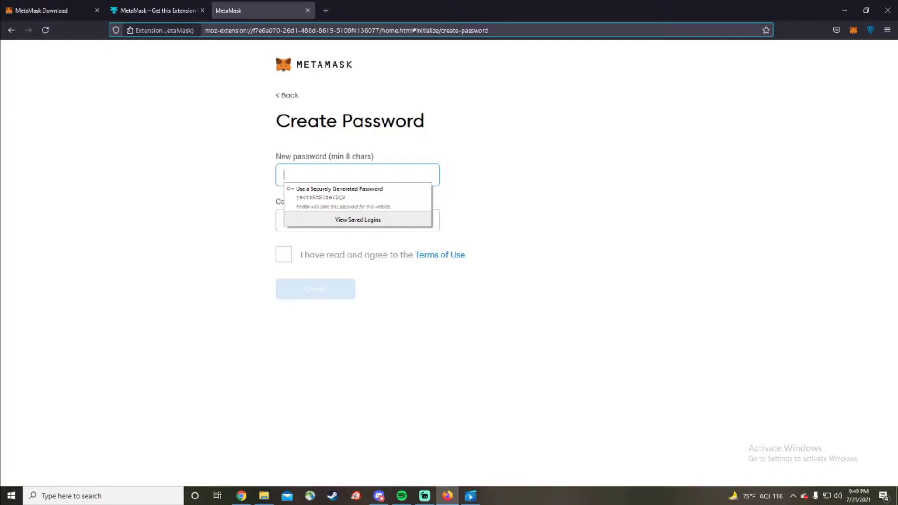
Enter and confirm the new wallet password, accept the Terms of Use, and create the wallet
{"action": "key", "text": "Escape"}
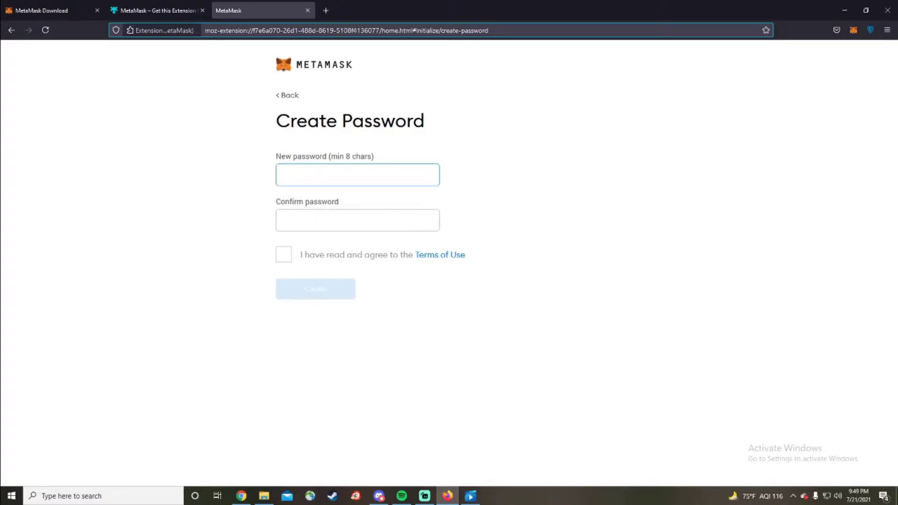
{"action": "type", "text": "••••••••"}
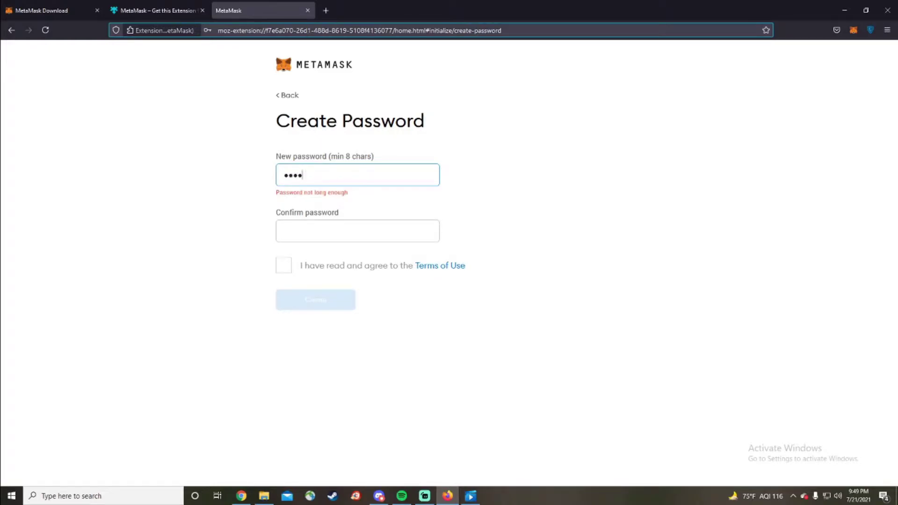
{"action": "type", "text": "••••"}
{"action": "key", "text": "Tab"}
{"action": "type", "text": "••••••••••"}
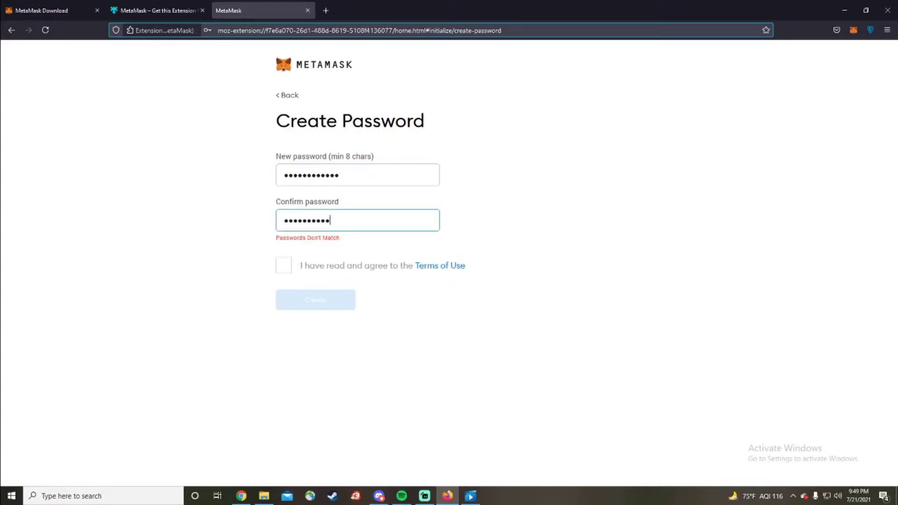
{"action": "type", "text": "••"}
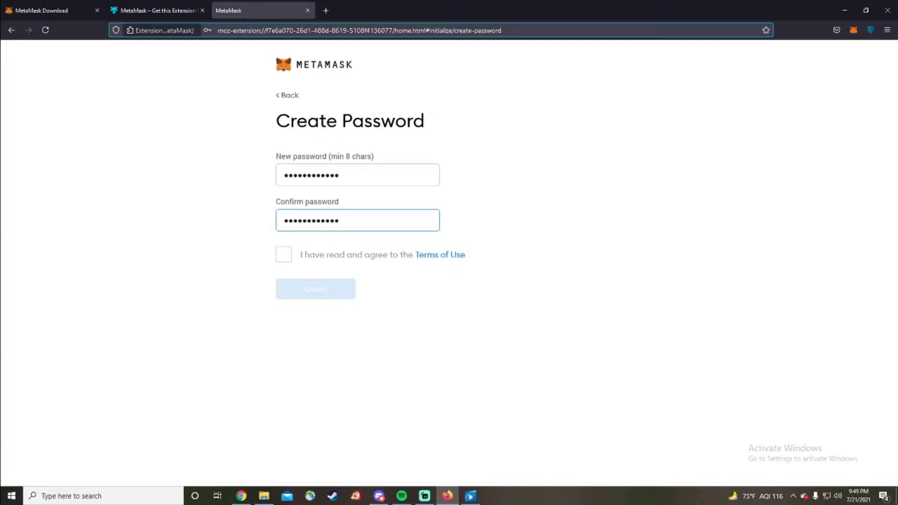
{"action": "left_click", "coordinate": [284, 254]}
{"action": "left_click", "coordinate": [316, 289]}
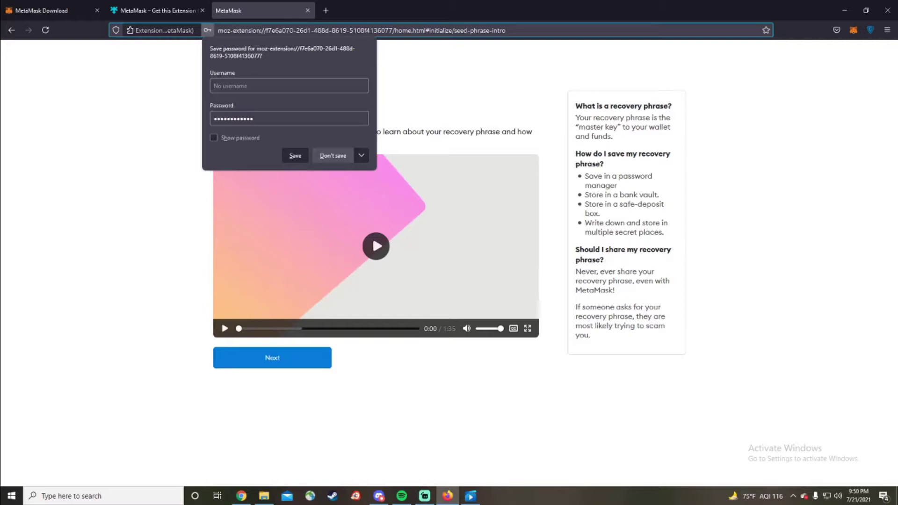
Dismiss Firefox's save-password offer and continue to the Secret Backup Phrase page
{"action": "left_click", "coordinate": [334, 156]}
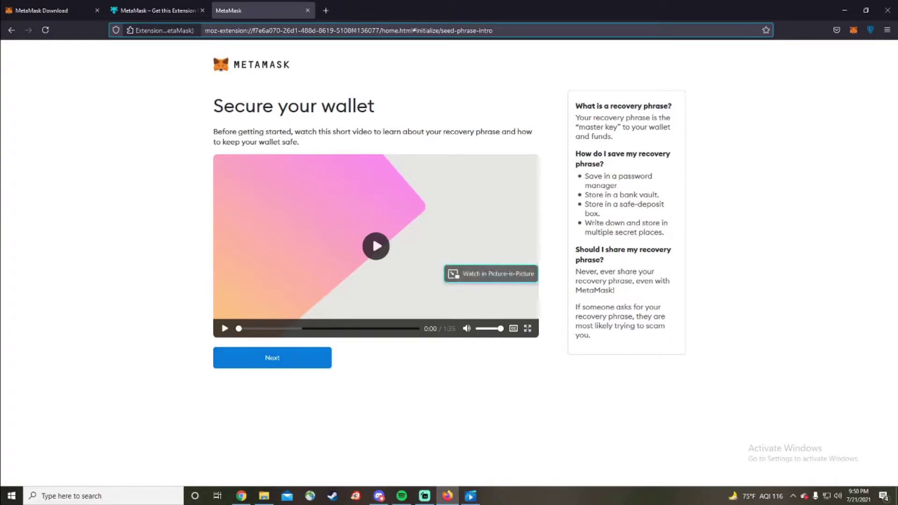
{"action": "left_click", "coordinate": [272, 358]}
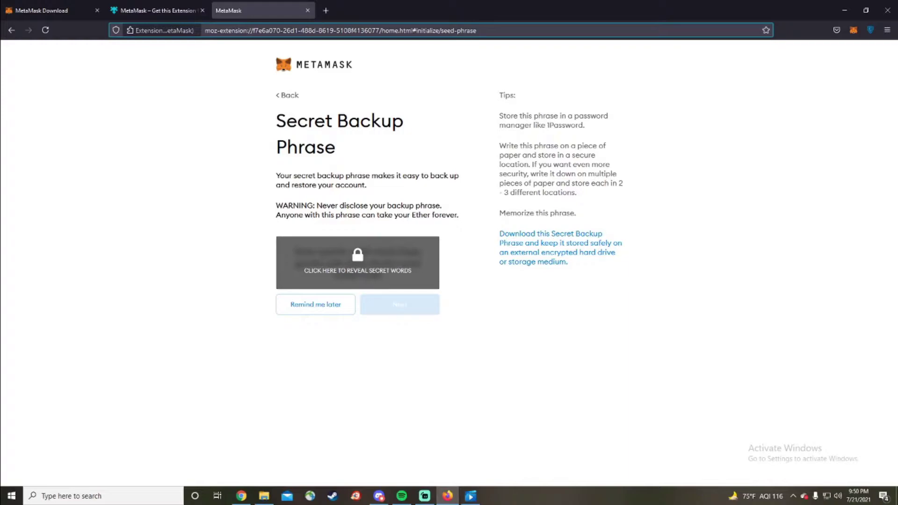
Reveal the secret phrase, paste it into a new Notepad window, then continue to confirmation
{"action": "left_click", "coordinate": [358, 263]}
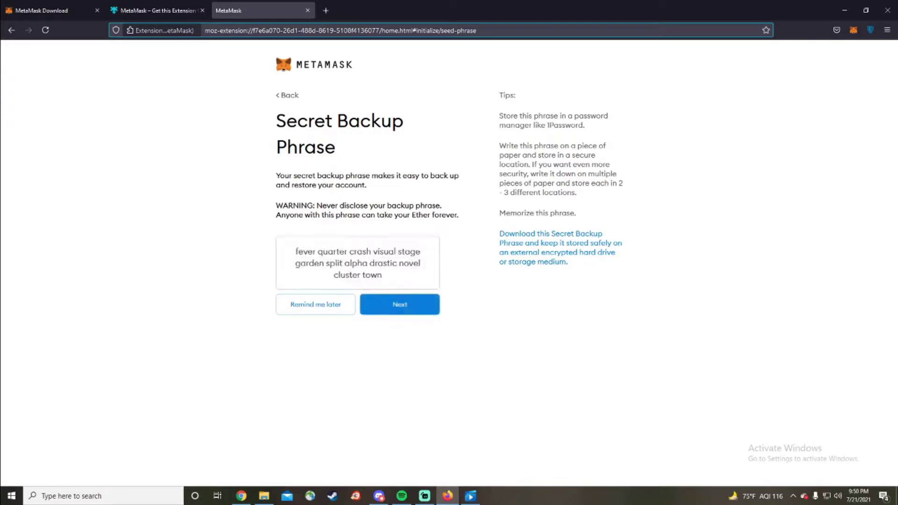
{"action": "left_click_drag", "start_coordinate": [383, 275], "coordinate": [296, 252]}
{"action": "key", "text": "ctrl+c"}
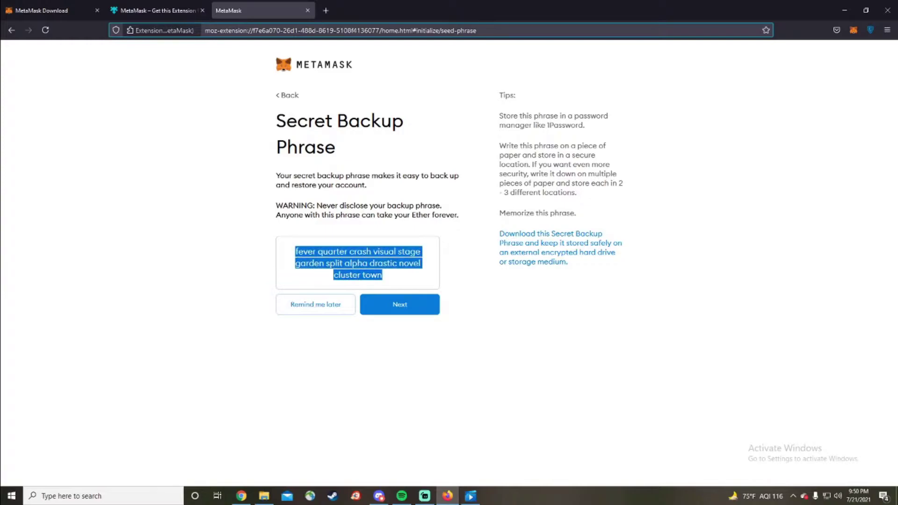
{"action": "left_click", "coordinate": [103, 496]}
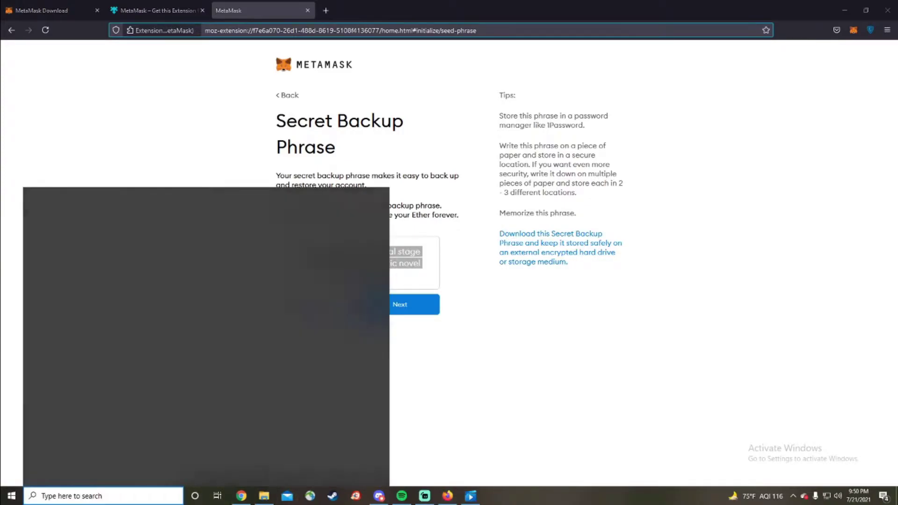
{"action": "type", "text": "notepad"}
{"action": "key", "text": "Return"}
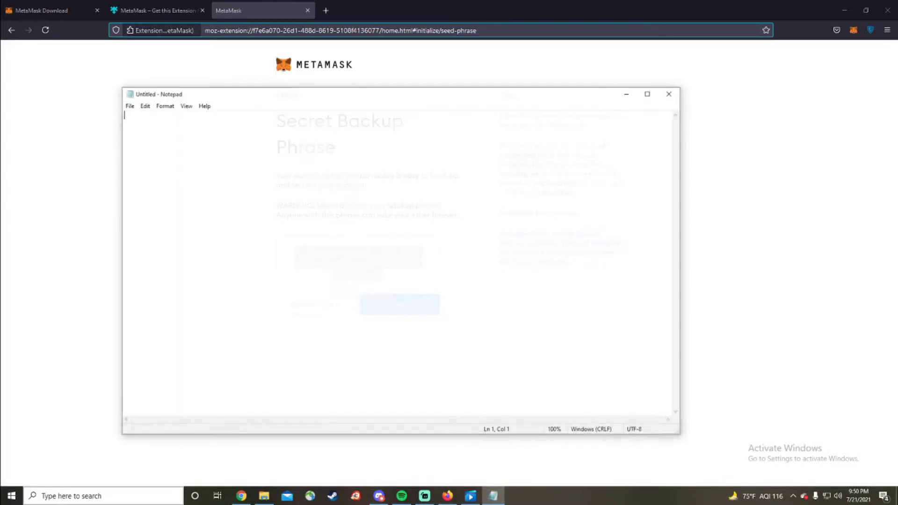
{"action": "key", "text": "ctrl+v"}
{"action": "left_click_drag", "start_coordinate": [467, 94], "coordinate": [897, 206]}
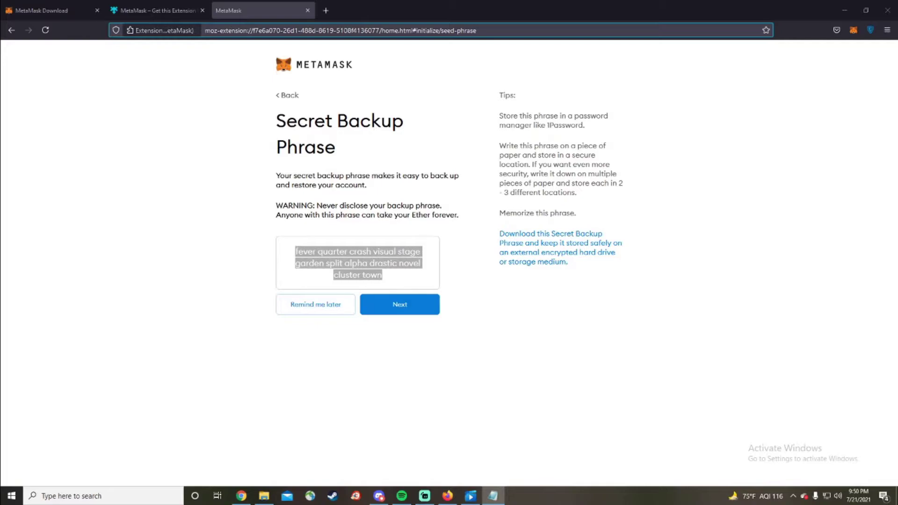
{"action": "left_click", "coordinate": [400, 304]}
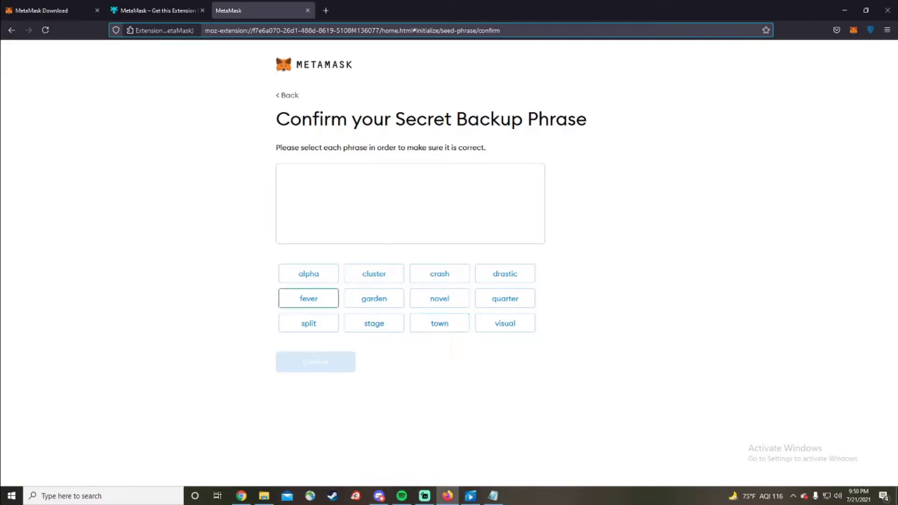
Pick all twelve backup phrase words in their original order and confirm
{"action": "left_click", "coordinate": [309, 298]}
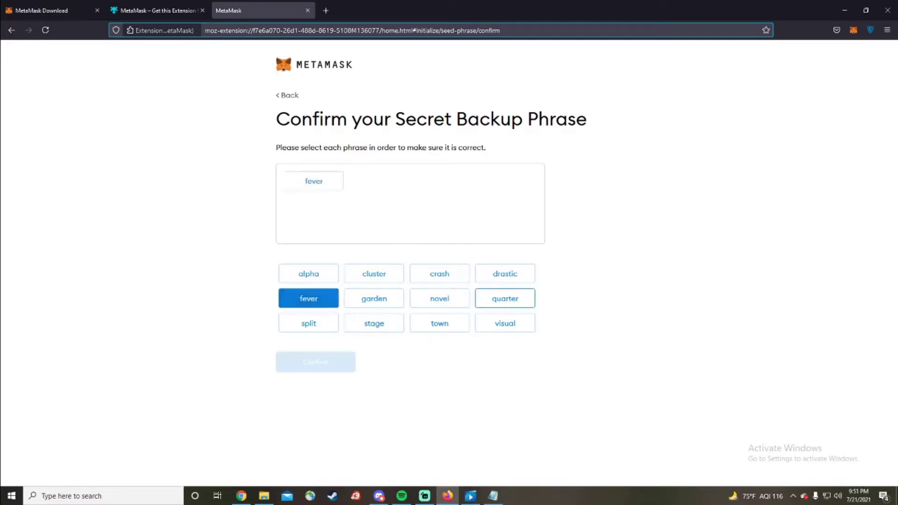
{"action": "left_click", "coordinate": [505, 299]}
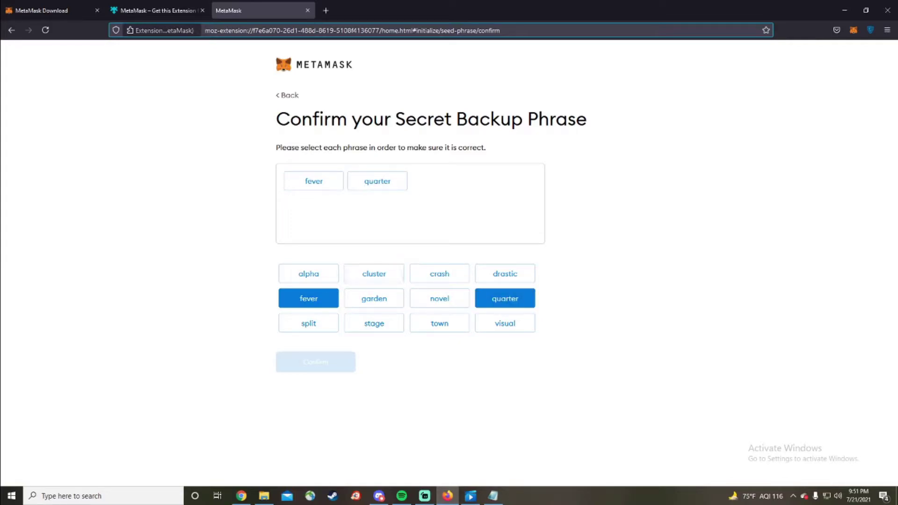
{"action": "left_click", "coordinate": [440, 274]}
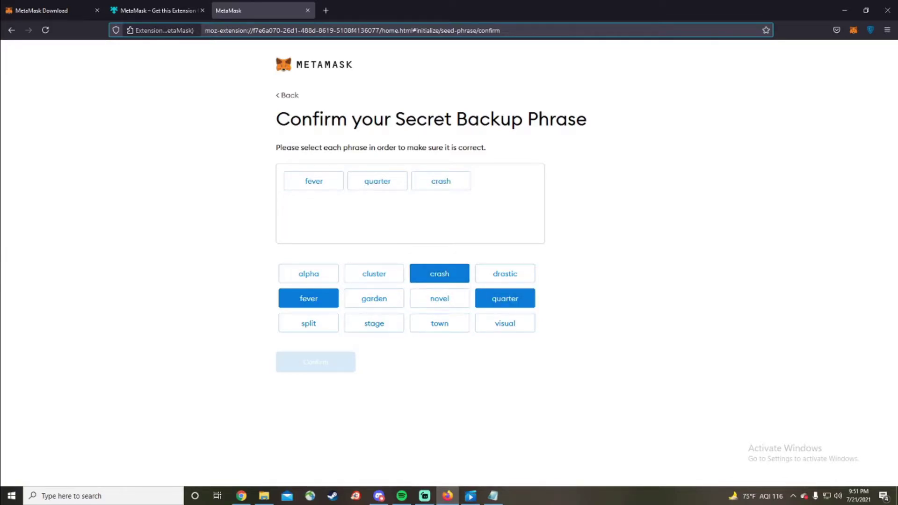
{"action": "left_click", "coordinate": [505, 324]}
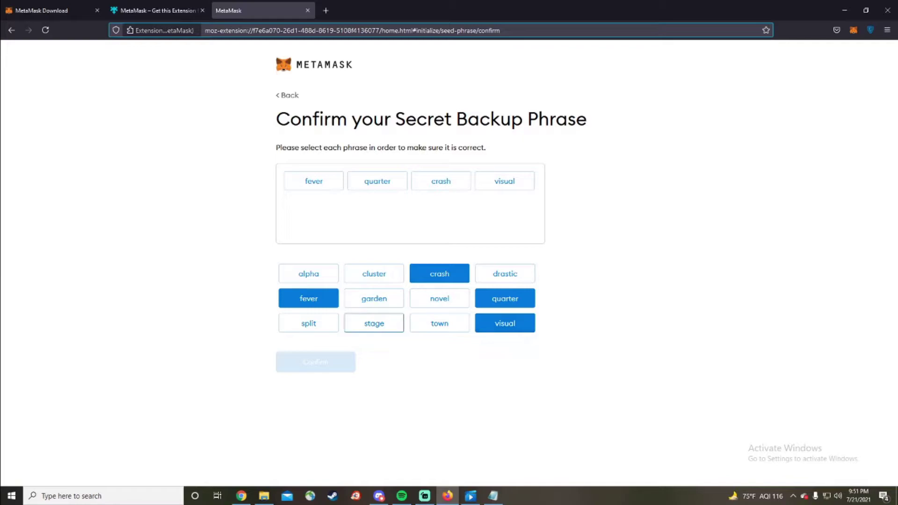
{"action": "left_click", "coordinate": [374, 323]}
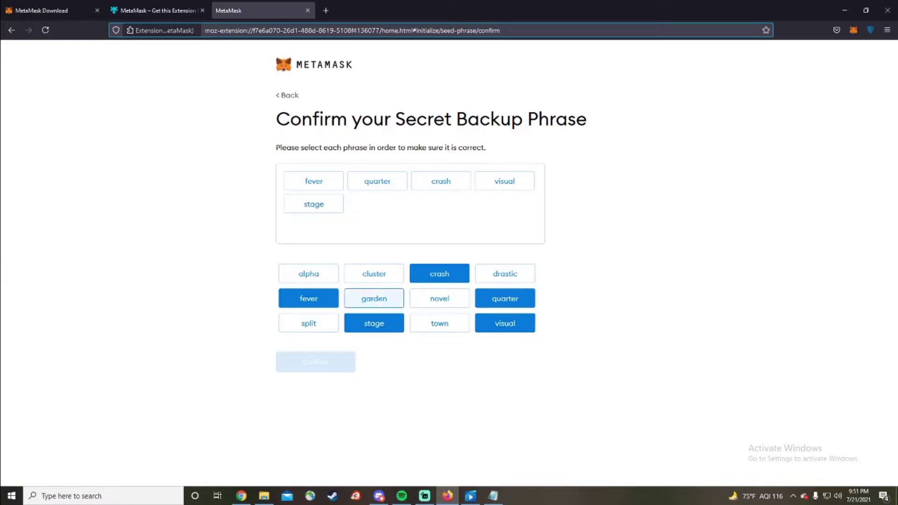
{"action": "left_click", "coordinate": [375, 299]}
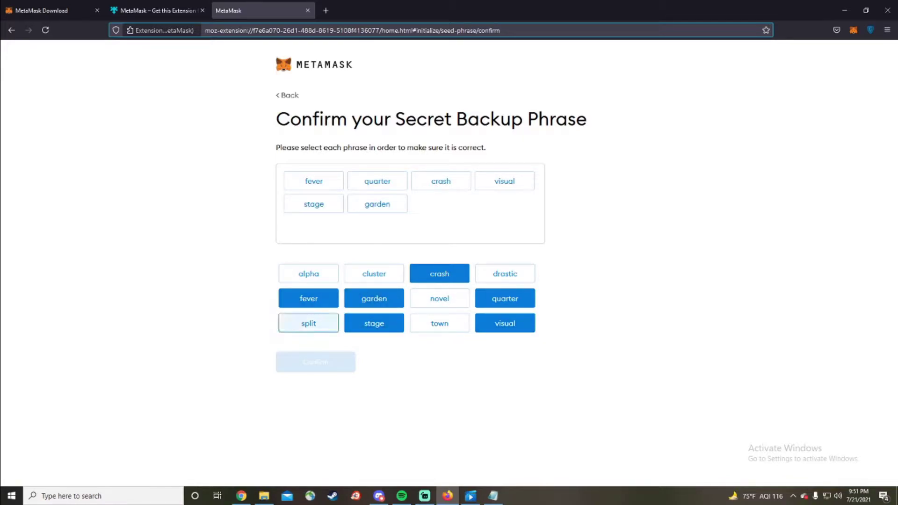
{"action": "left_click", "coordinate": [309, 324]}
{"action": "left_click", "coordinate": [309, 274]}
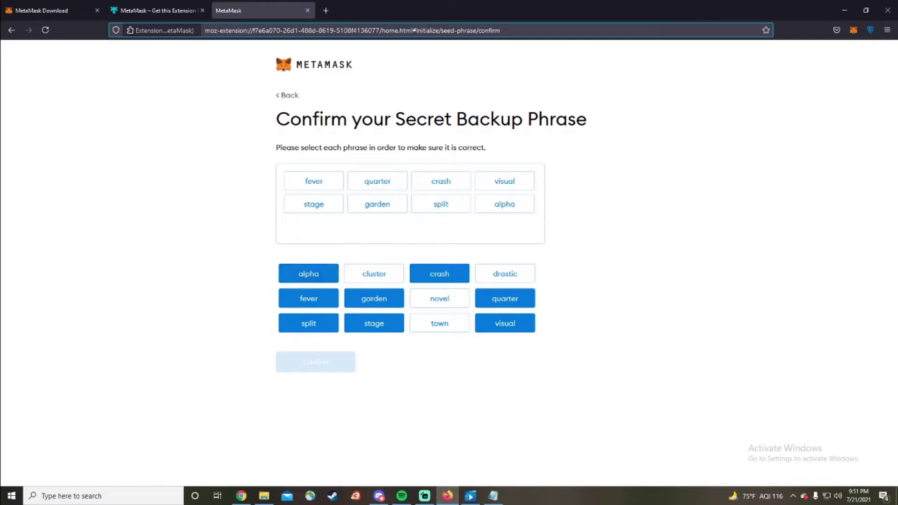
{"action": "left_click", "coordinate": [506, 274]}
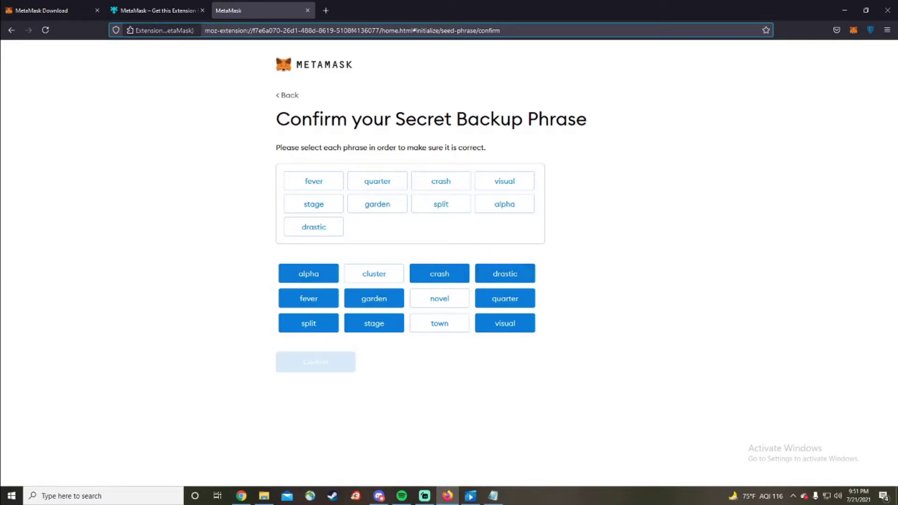
{"action": "left_click", "coordinate": [440, 299]}
{"action": "left_click", "coordinate": [374, 274]}
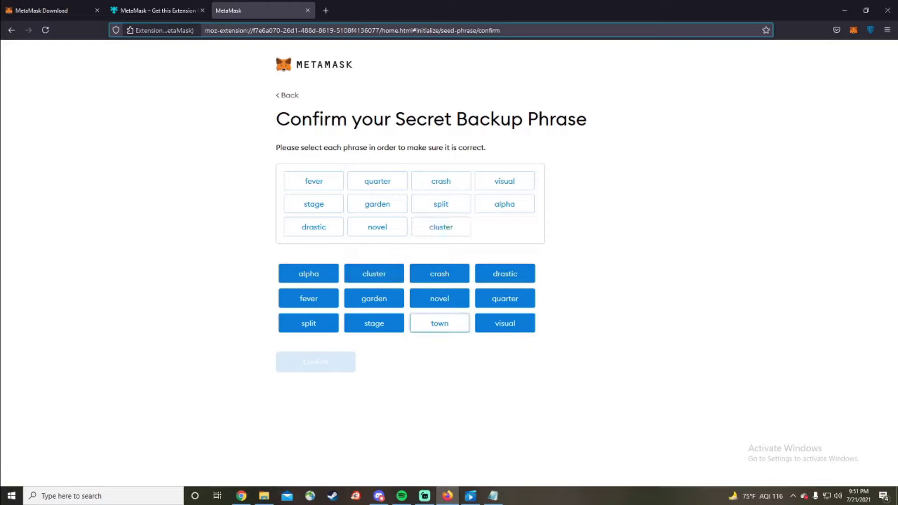
{"action": "left_click", "coordinate": [440, 323]}
{"action": "left_click", "coordinate": [316, 362]}
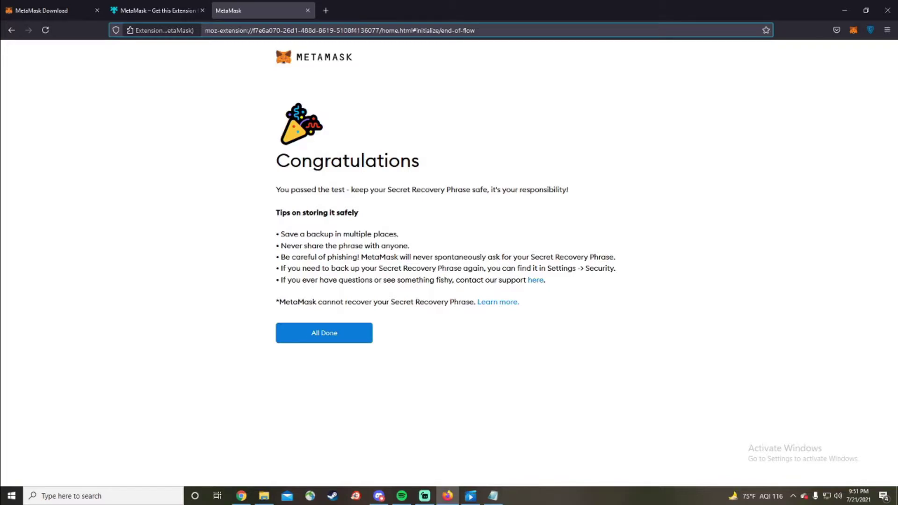
Check the recovery phrase saved in Notepad, then return to the browser
{"action": "left_click_drag", "start_coordinate": [897, 176], "coordinate": [601, 176]}
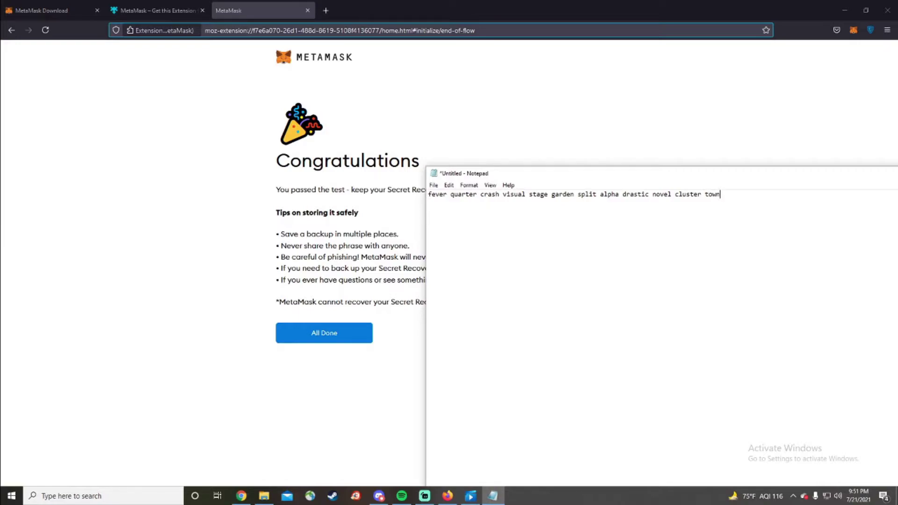
{"action": "key", "text": "alt+Tab"}
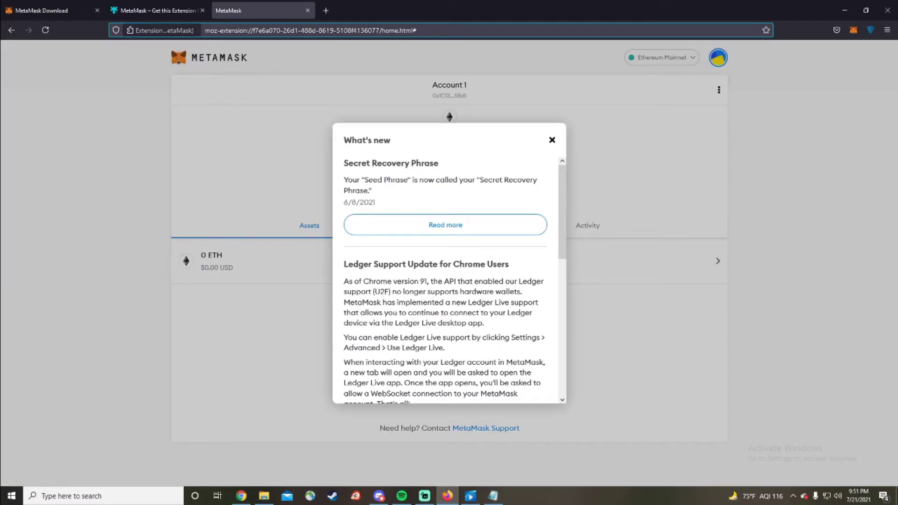
Dismiss the What's new announcement and open the MetaMask popup showing Account 1 with 0 ETH
{"action": "scroll", "coordinate": [449, 280], "scroll_direction": "down", "scroll_amount": 7}
{"action": "scroll", "coordinate": [449, 281], "scroll_direction": "up", "scroll_amount": 3}
{"action": "scroll", "coordinate": [450, 281], "scroll_direction": "down", "scroll_amount": 1}
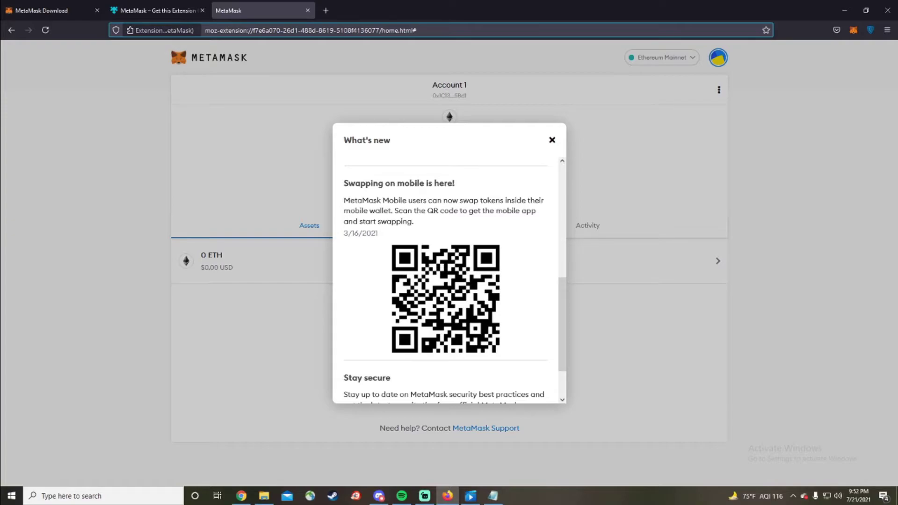
{"action": "left_click", "coordinate": [552, 140]}
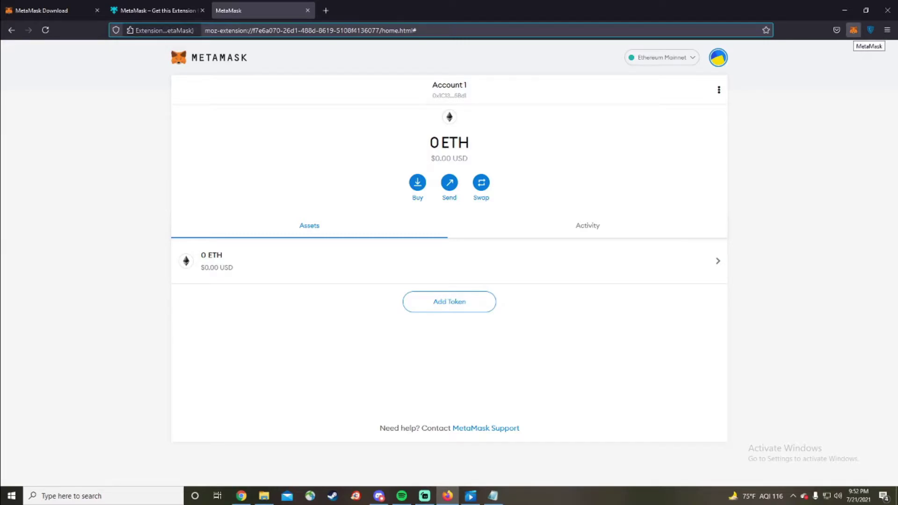
{"action": "left_click", "coordinate": [853, 30]}
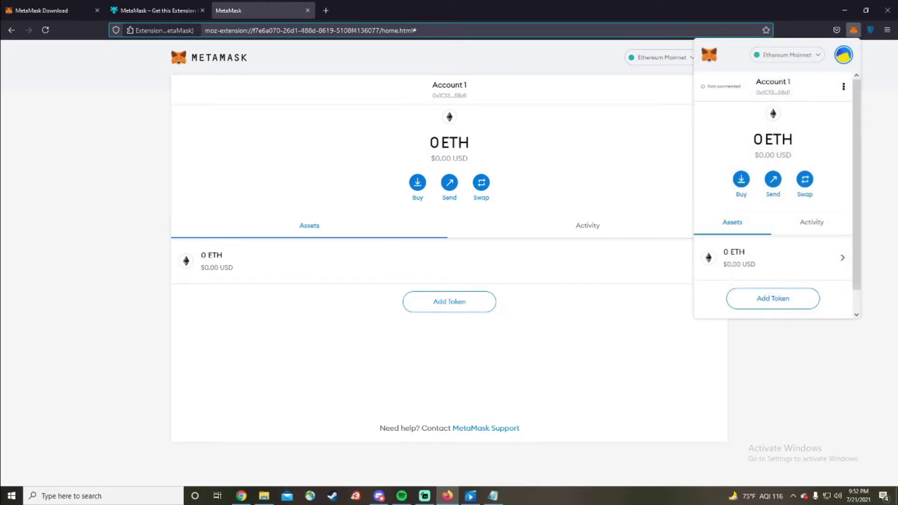
Close the toolbar popup and bring up the My Accounts menu listing Account 1
{"action": "scroll", "coordinate": [777, 194], "scroll_direction": "down", "scroll_amount": 1}
{"action": "scroll", "coordinate": [778, 194], "scroll_direction": "up", "scroll_amount": 1}
{"action": "left_click", "coordinate": [854, 30]}
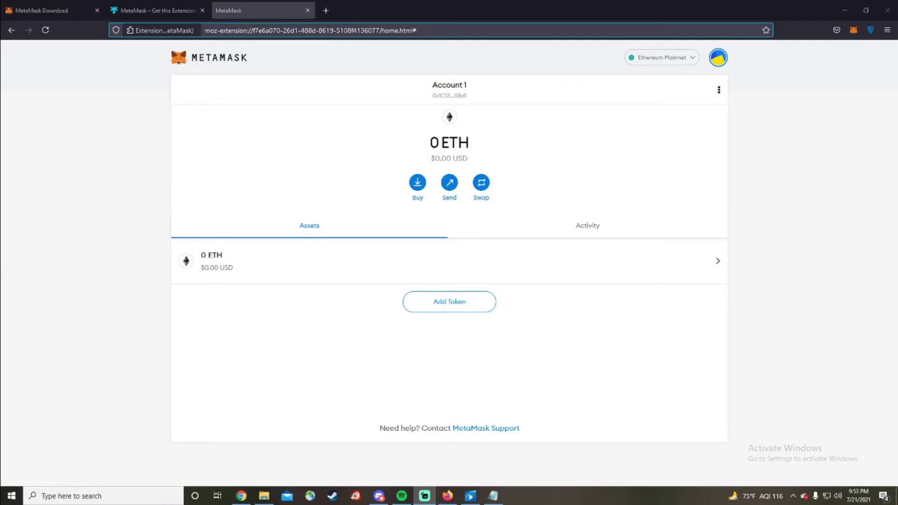
{"action": "left_click", "coordinate": [718, 57]}
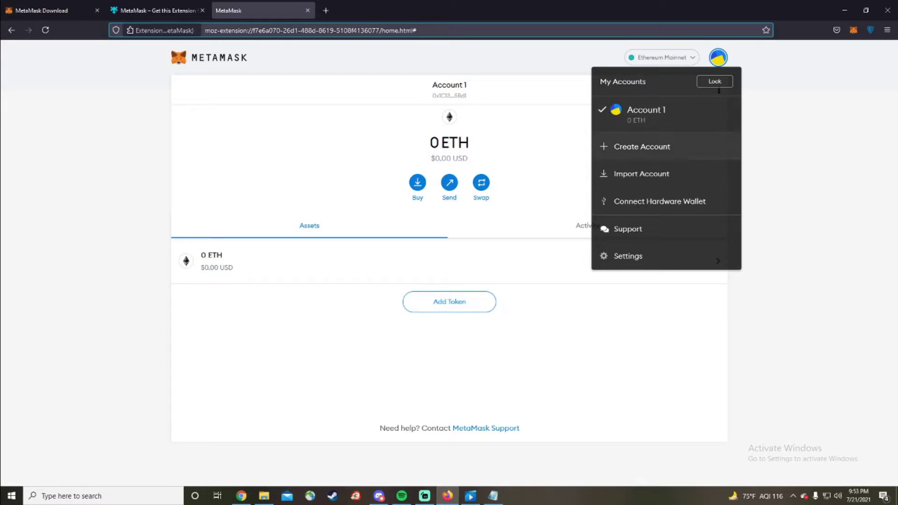
In Settings, keep USD as the currency conversion and set Primary Currency to Fiat
{"action": "left_click", "coordinate": [718, 257]}
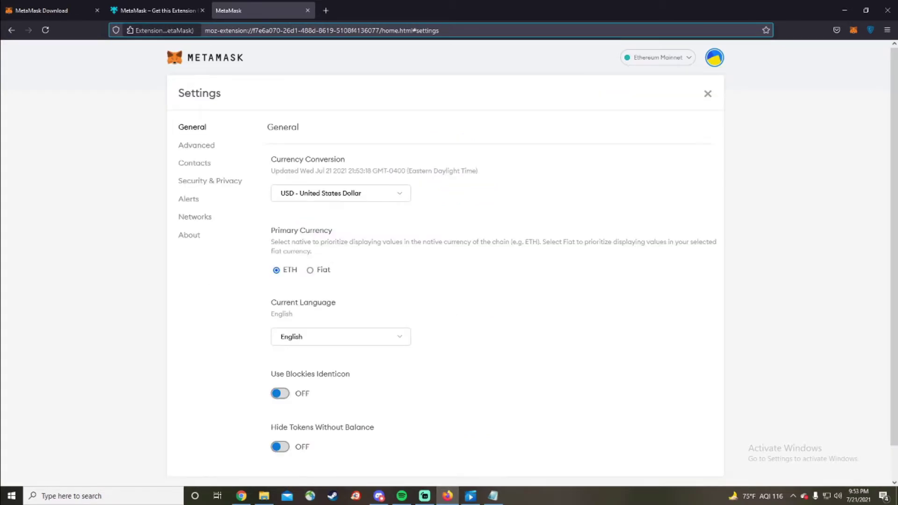
{"action": "scroll", "coordinate": [445, 260], "scroll_direction": "down", "scroll_amount": 1}
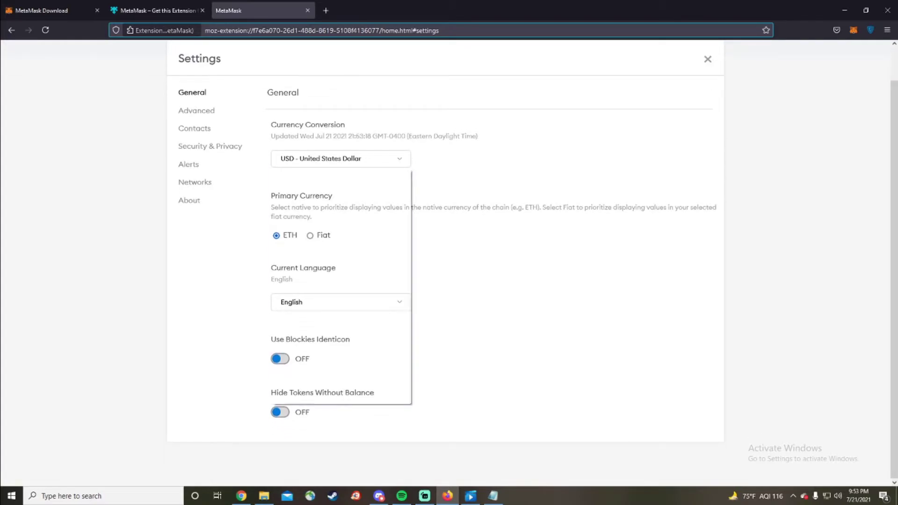
{"action": "left_click", "coordinate": [340, 158]}
{"action": "scroll", "coordinate": [341, 285], "scroll_direction": "up", "scroll_amount": 1}
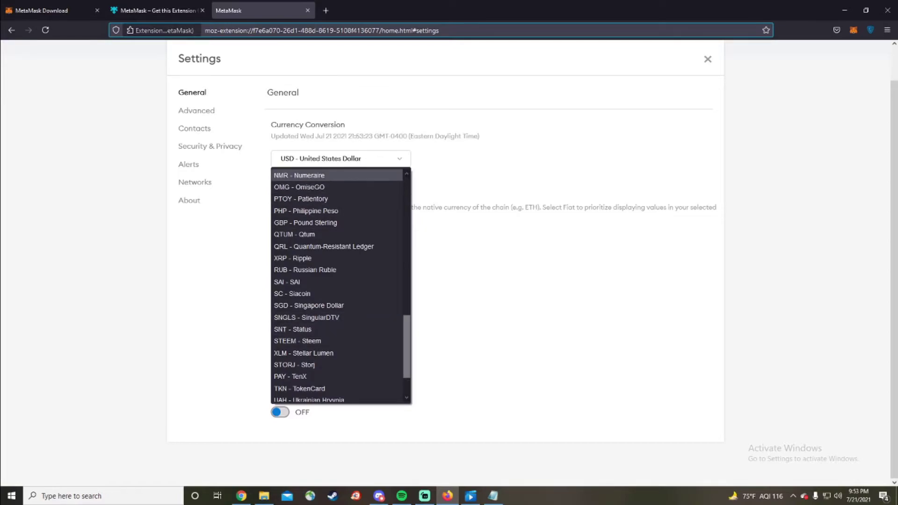
{"action": "key", "text": "Escape"}
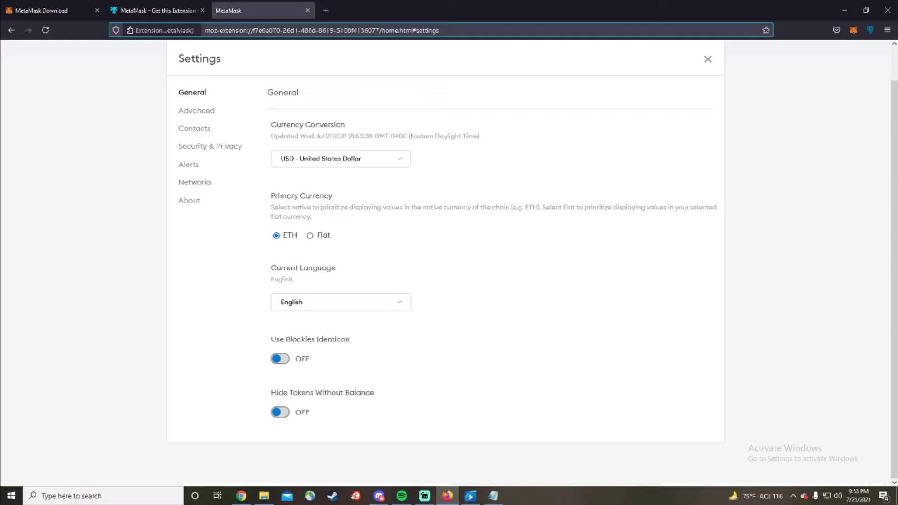
{"action": "left_click", "coordinate": [310, 235]}
Keep English as the interface language and move to the Advanced settings
{"action": "left_click", "coordinate": [341, 302]}
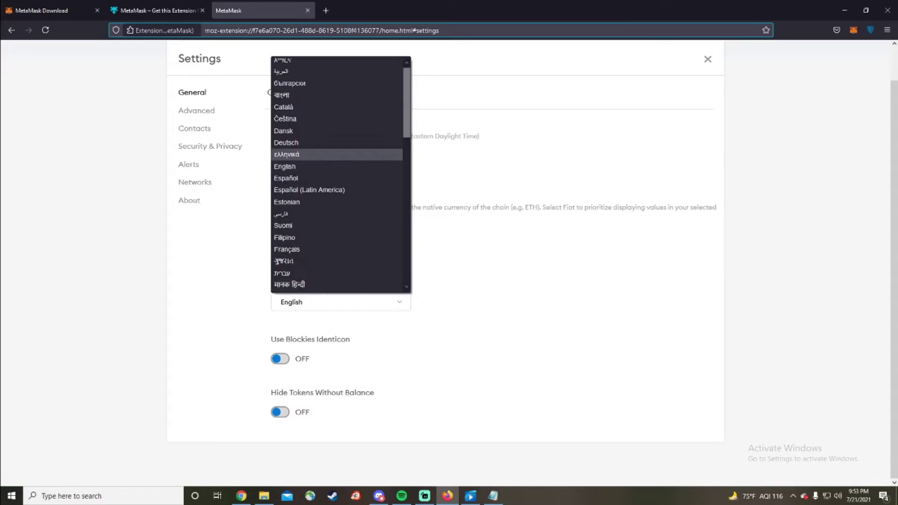
{"action": "scroll", "coordinate": [336, 131], "scroll_direction": "down", "scroll_amount": 5}
{"action": "scroll", "coordinate": [337, 250], "scroll_direction": "down", "scroll_amount": 6}
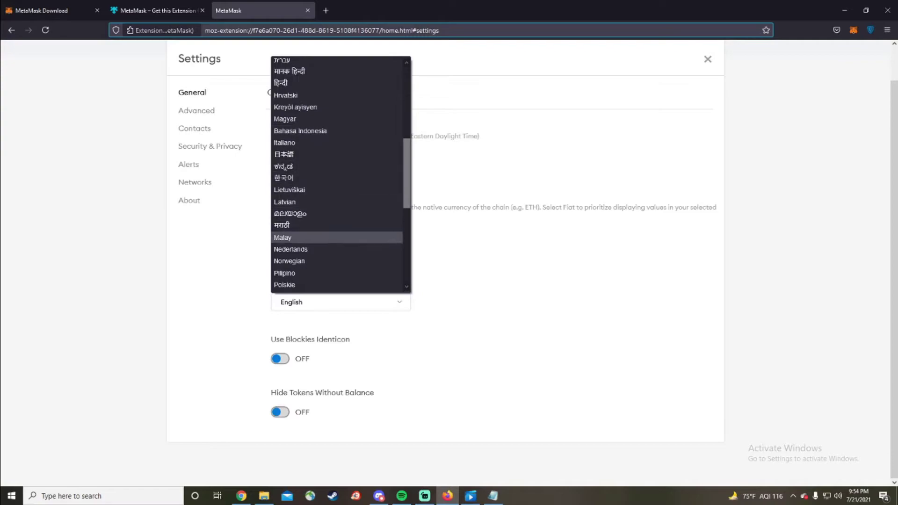
{"action": "scroll", "coordinate": [337, 250], "scroll_direction": "up", "scroll_amount": 10}
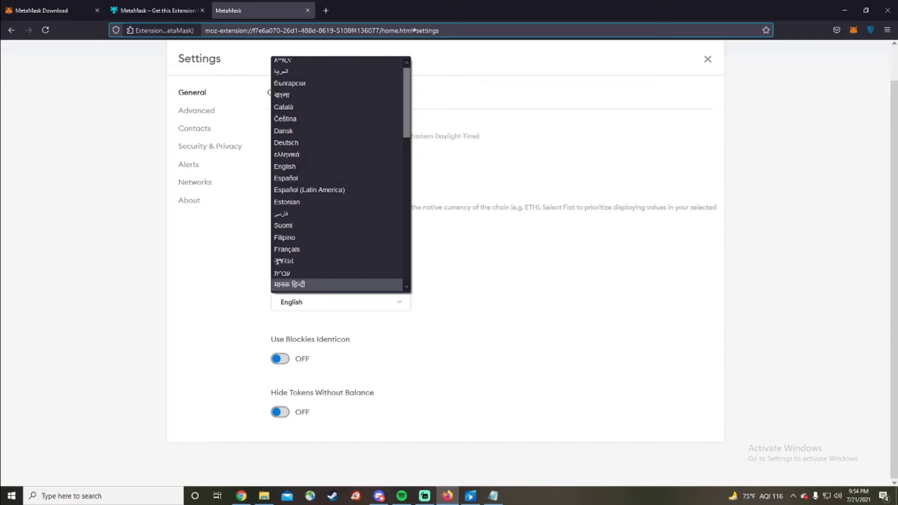
{"action": "key", "text": "Escape"}
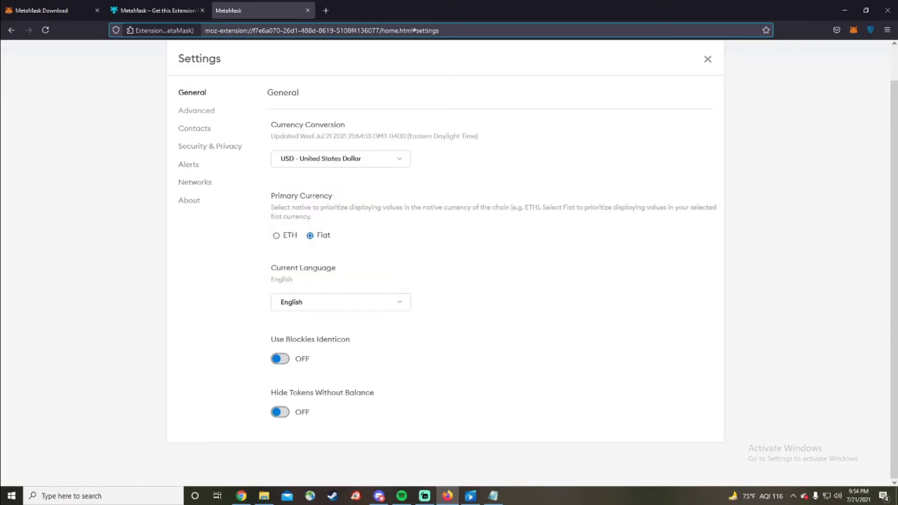
{"action": "left_click", "coordinate": [197, 111]}
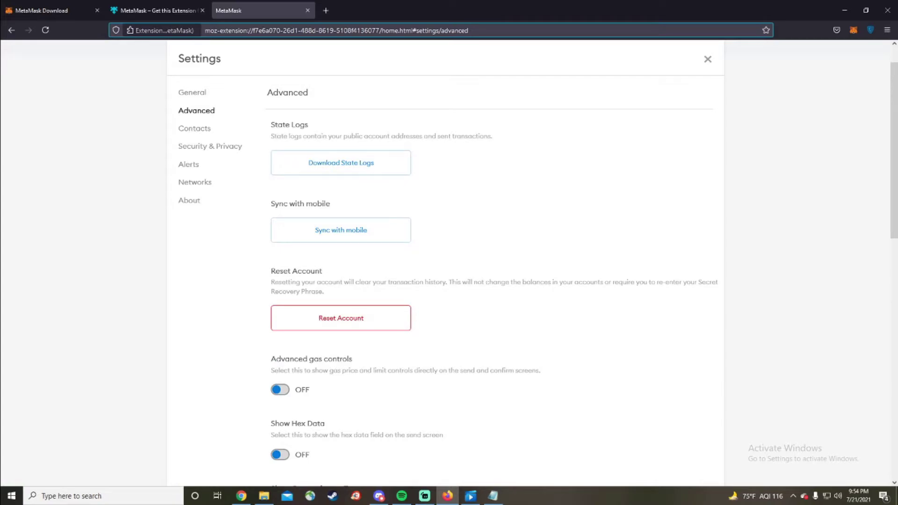
Cancel the mobile sync and switch on Advanced gas controls
{"action": "scroll", "coordinate": [444, 262], "scroll_direction": "down", "scroll_amount": 2}
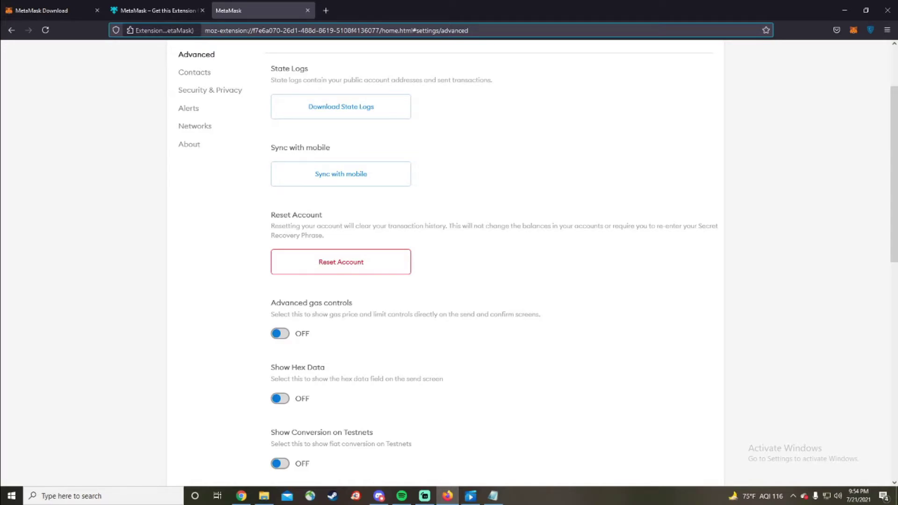
{"action": "left_click", "coordinate": [341, 174]}
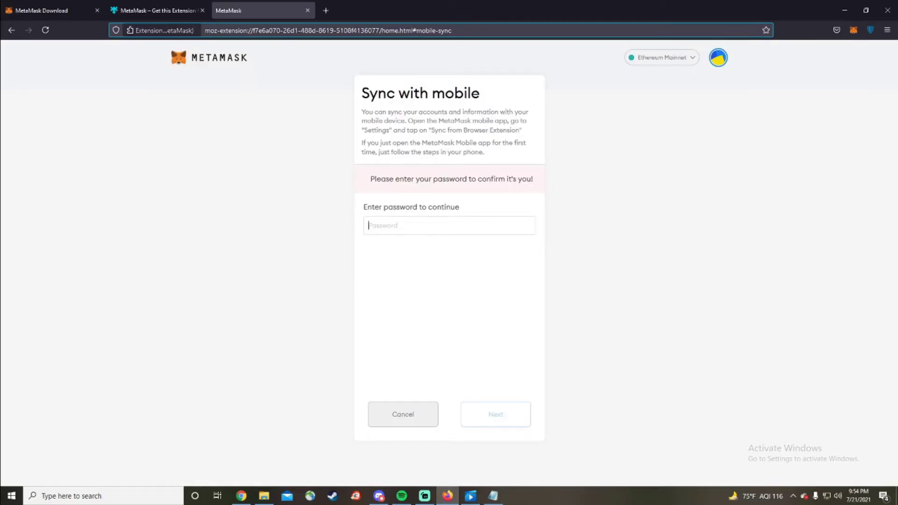
{"action": "left_click", "coordinate": [403, 414]}
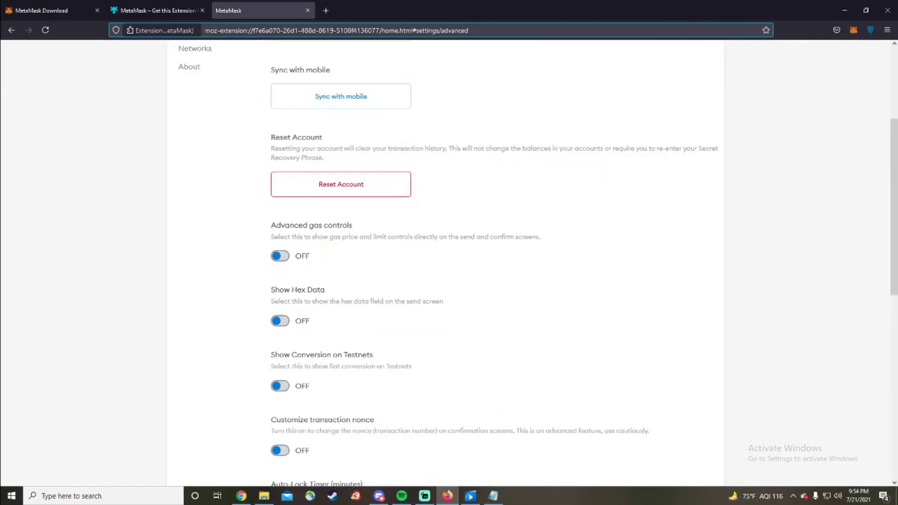
{"action": "scroll", "coordinate": [444, 262], "scroll_direction": "down", "scroll_amount": 2}
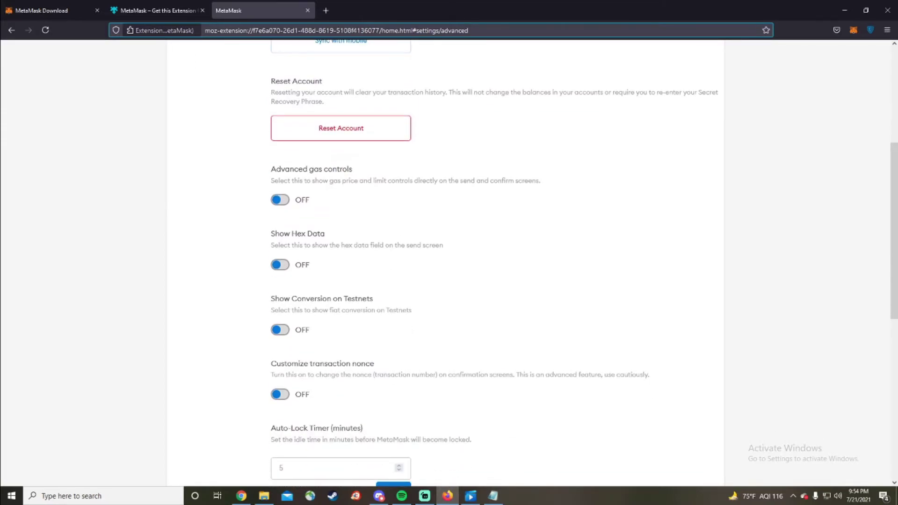
{"action": "scroll", "coordinate": [444, 262], "scroll_direction": "down", "scroll_amount": 2}
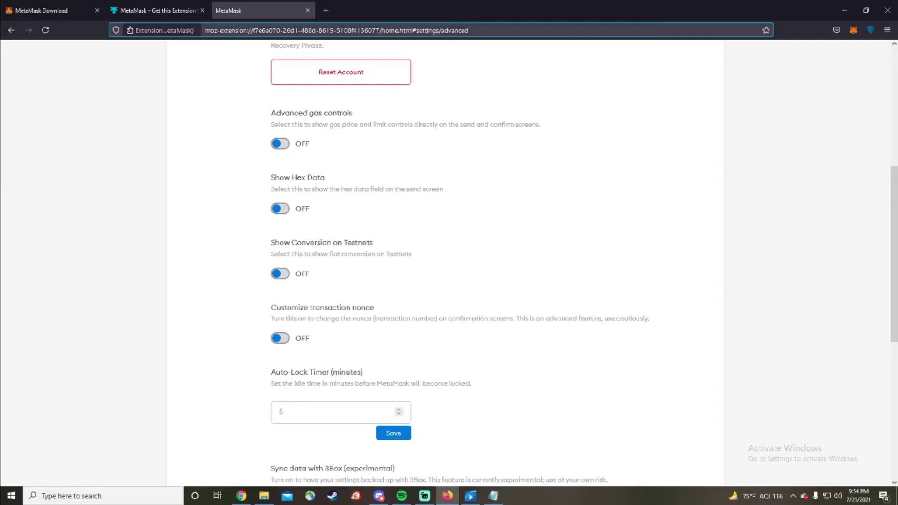
{"action": "left_click", "coordinate": [280, 144]}
Set the Auto-Lock Timer to 10 minutes and save it
{"action": "scroll", "coordinate": [449, 262], "scroll_direction": "down", "scroll_amount": 3}
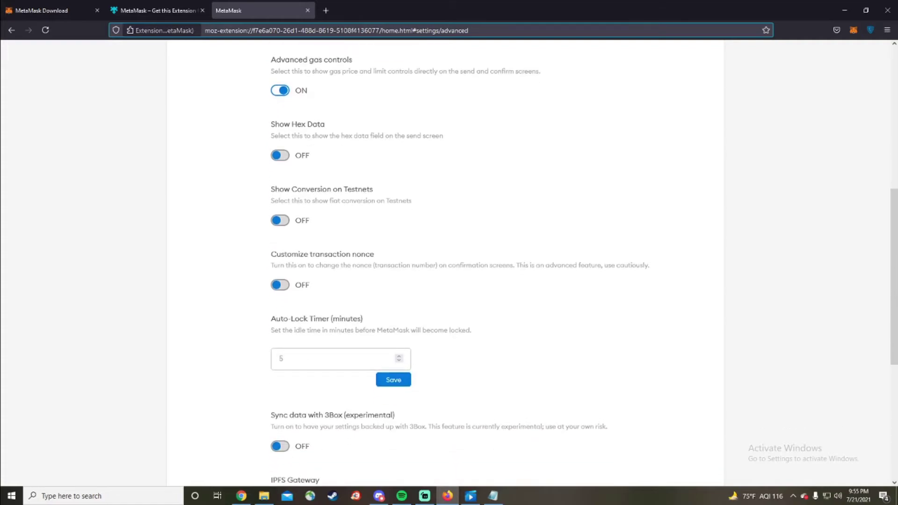
{"action": "scroll", "coordinate": [449, 262], "scroll_direction": "down", "scroll_amount": 1}
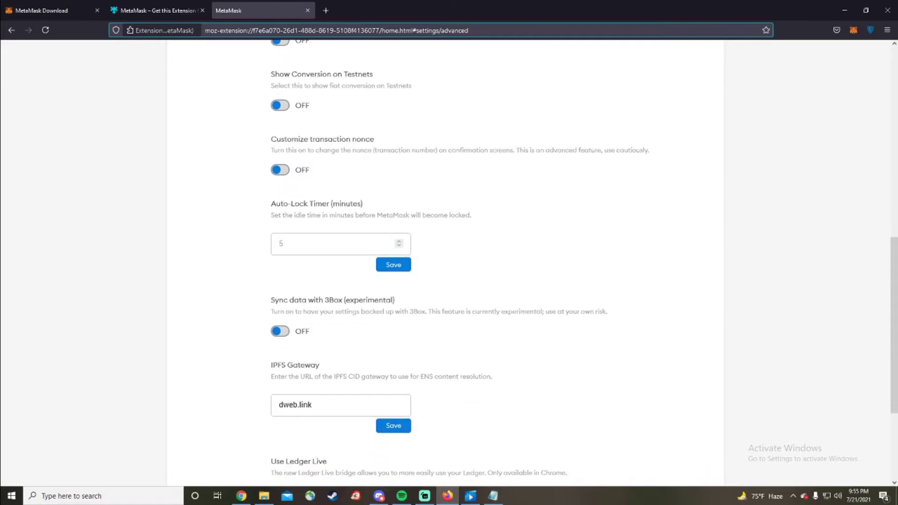
{"action": "left_click", "coordinate": [335, 244]}
{"action": "type", "text": "10"}
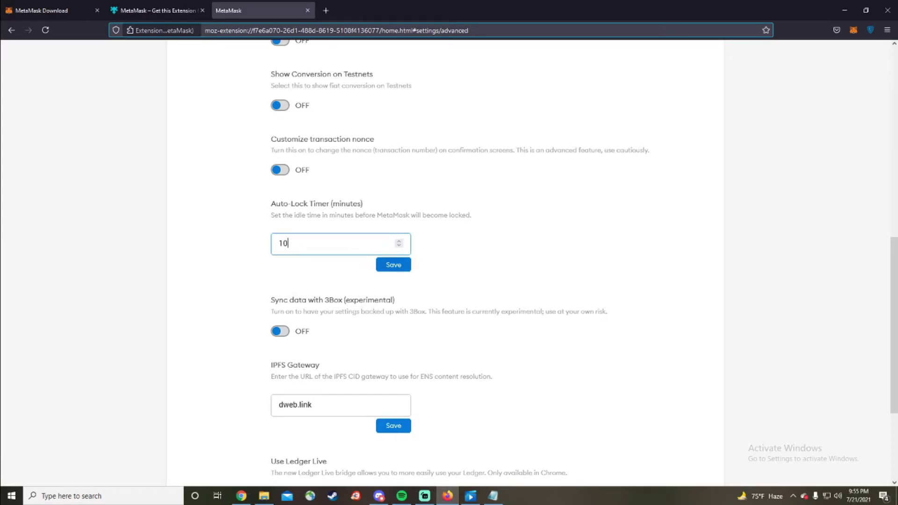
{"action": "left_click", "coordinate": [394, 265]}
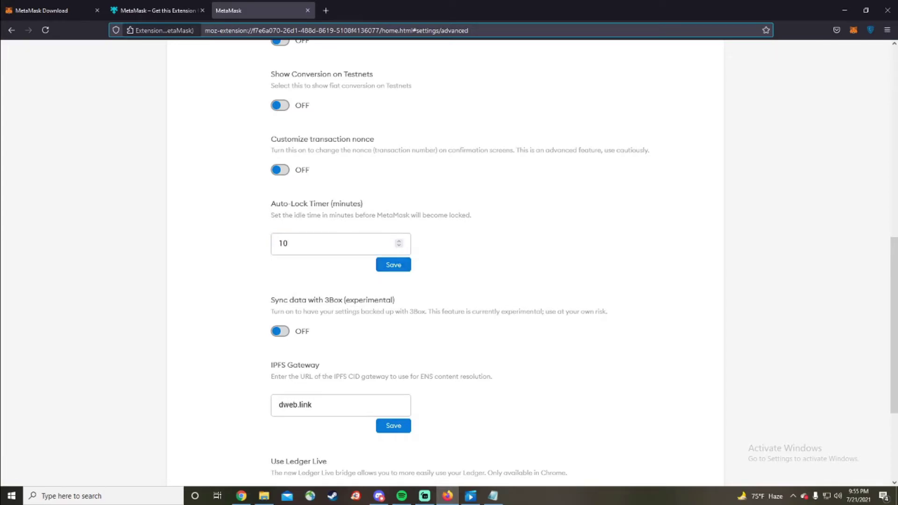
Check the wallet popup, then go to the empty Contacts settings section
{"action": "left_click", "coordinate": [854, 30]}
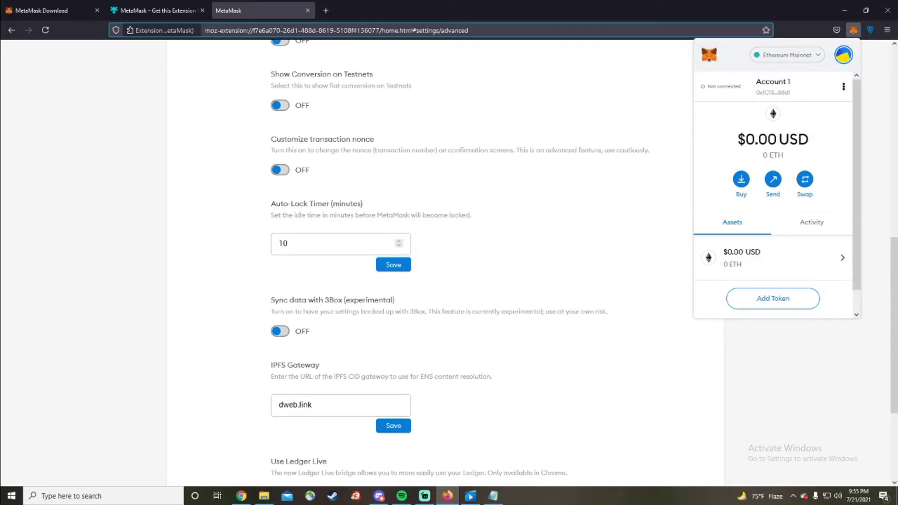
{"action": "key", "text": "Escape"}
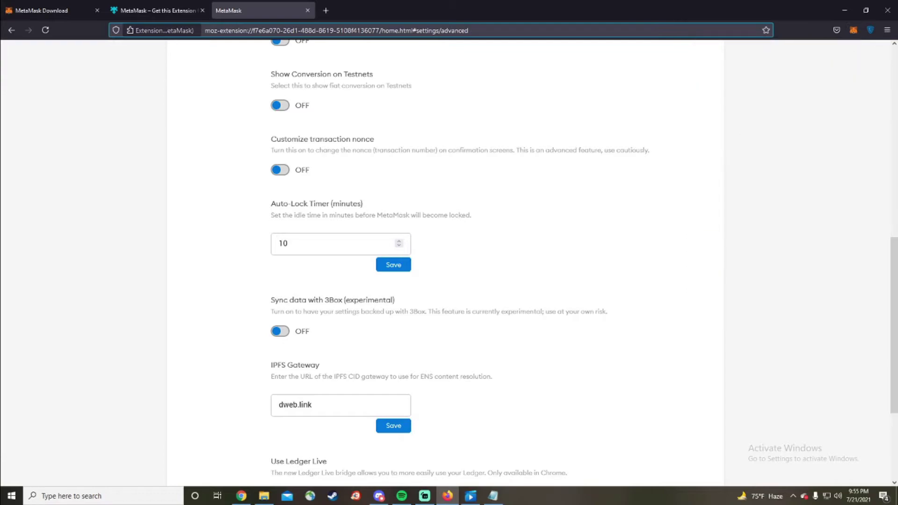
{"action": "scroll", "coordinate": [445, 262], "scroll_direction": "down", "scroll_amount": 4}
{"action": "scroll", "coordinate": [445, 262], "scroll_direction": "up", "scroll_amount": 10}
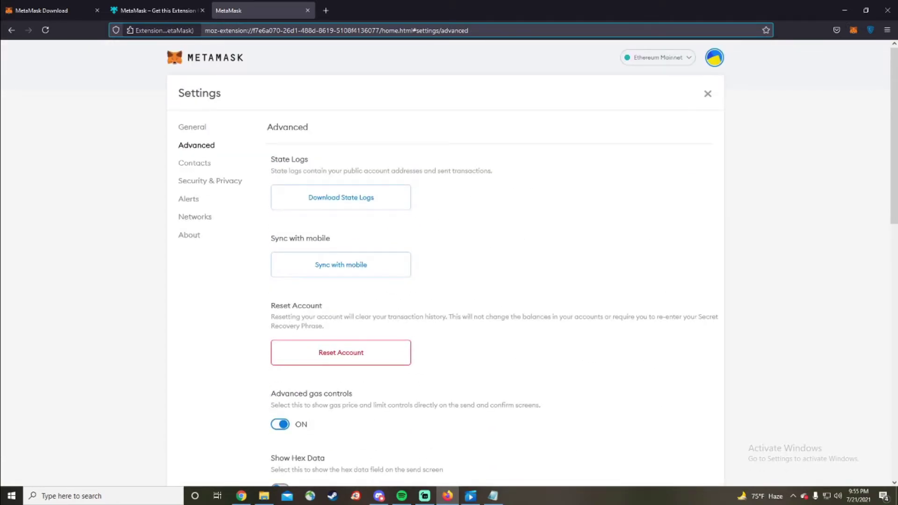
{"action": "left_click", "coordinate": [194, 164]}
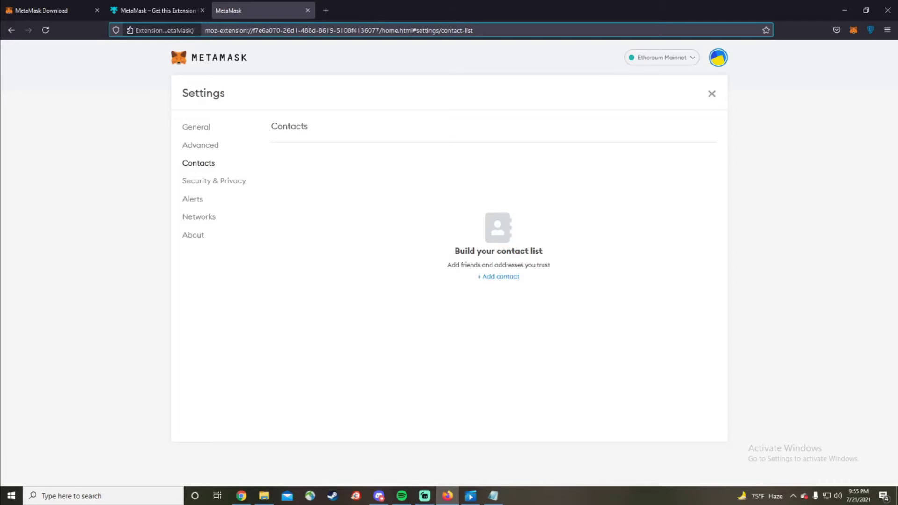
Add a new contact with a pasted Ethereum public address, save it, and view its details
{"action": "left_click", "coordinate": [499, 277]}
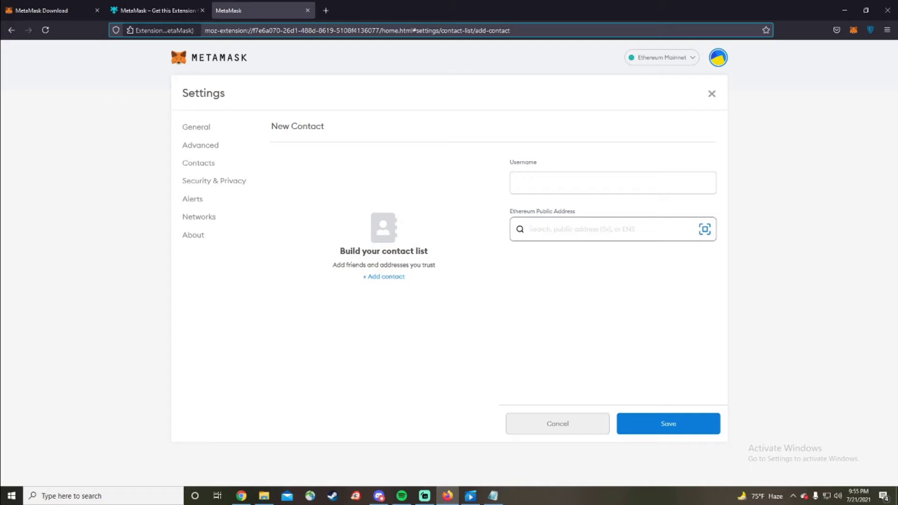
{"action": "key", "text": "alt+Tab"}
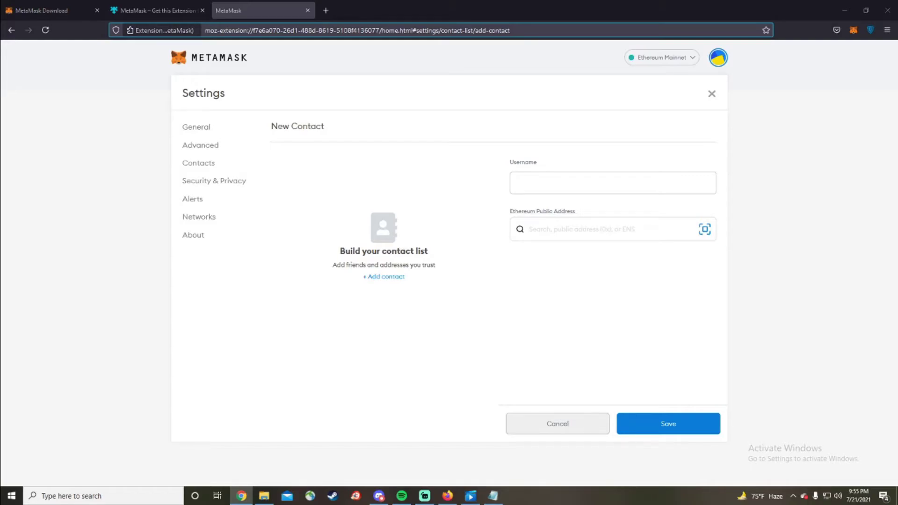
{"action": "key", "text": "alt+Tab"}
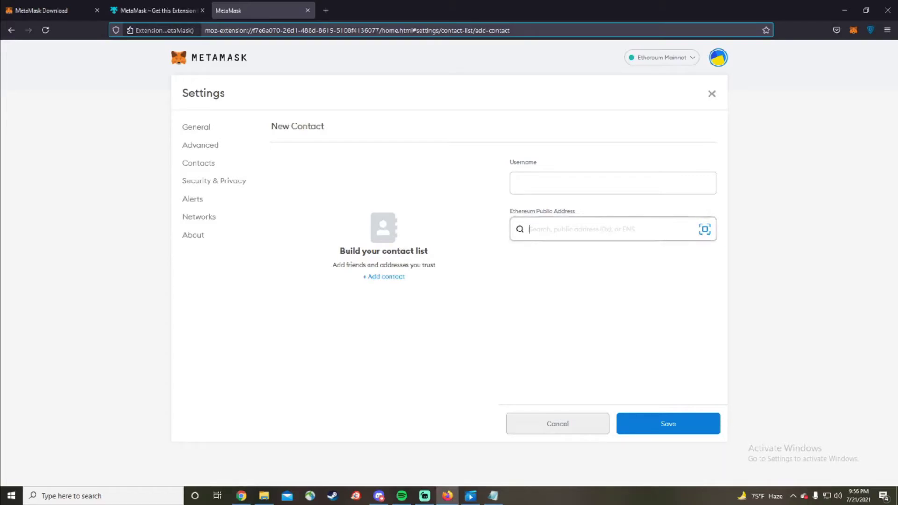
{"action": "type", "text": "0xAe6F349ffA9c531E689aCb3B3FD5e741abdfa16A"}
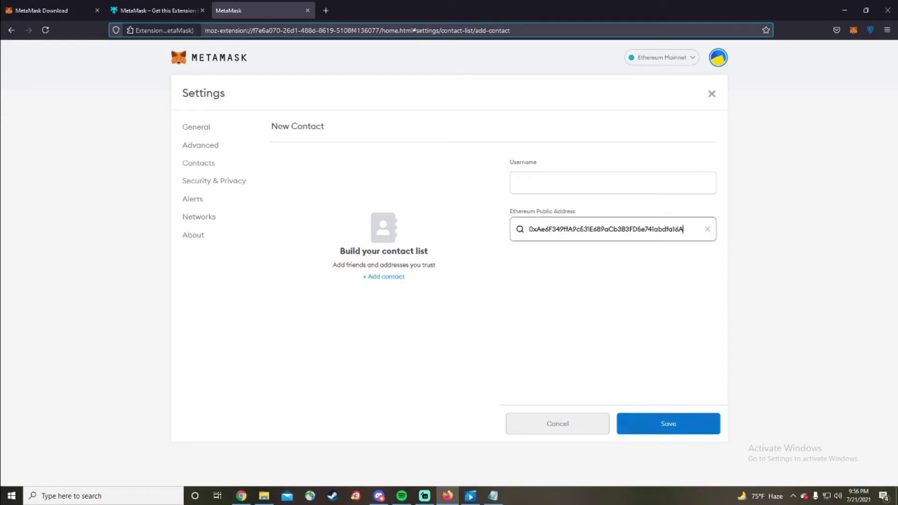
{"action": "left_click", "coordinate": [669, 423]}
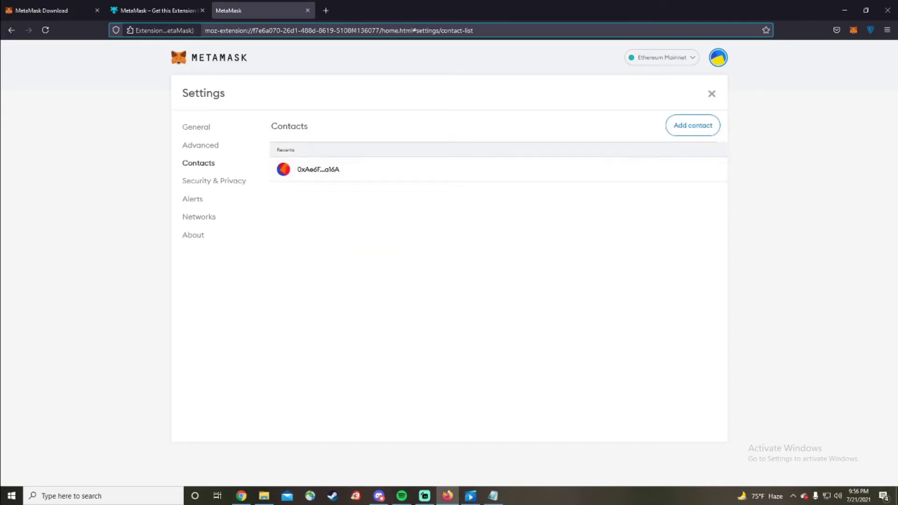
{"action": "left_click", "coordinate": [318, 170]}
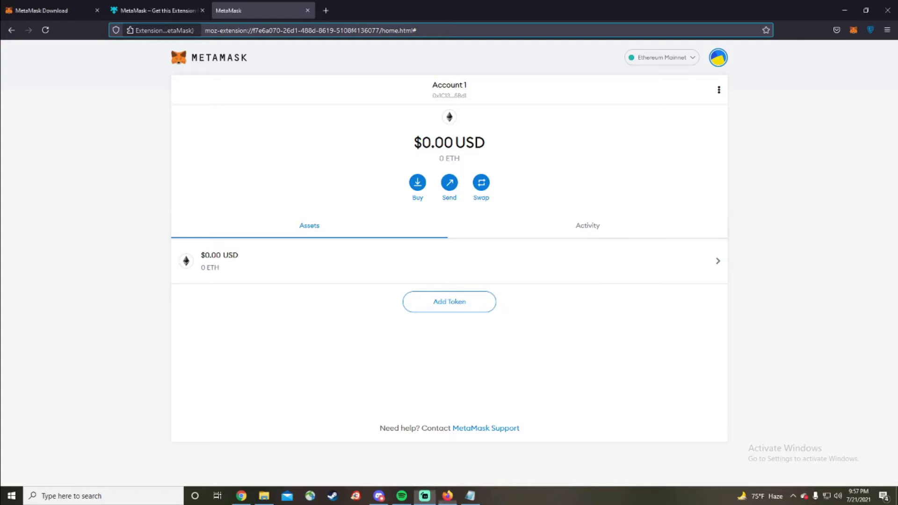
Look over the Deposit Ether options from Buy, then start a Send to the Add Recipient page
{"action": "left_click", "coordinate": [417, 183]}
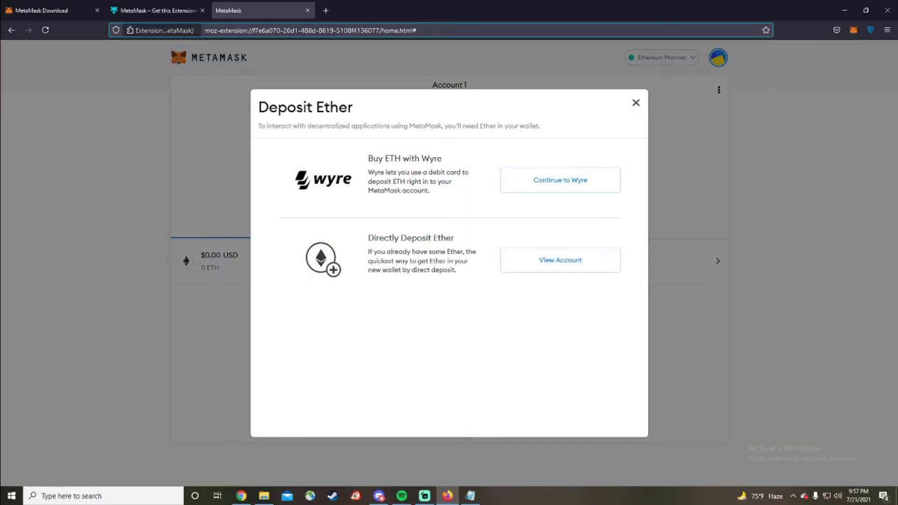
{"action": "left_click_drag", "start_coordinate": [259, 108], "coordinate": [354, 107]}
{"action": "left_click", "coordinate": [360, 108]}
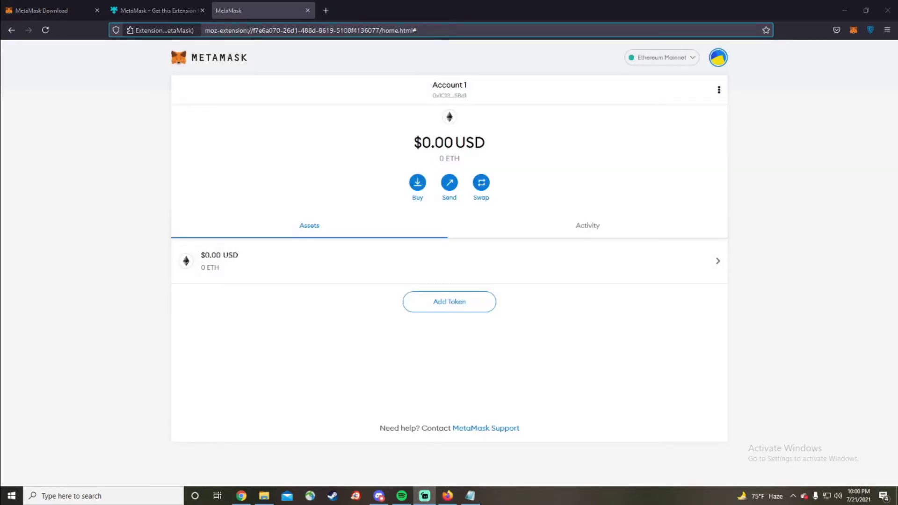
{"action": "left_click", "coordinate": [449, 183]}
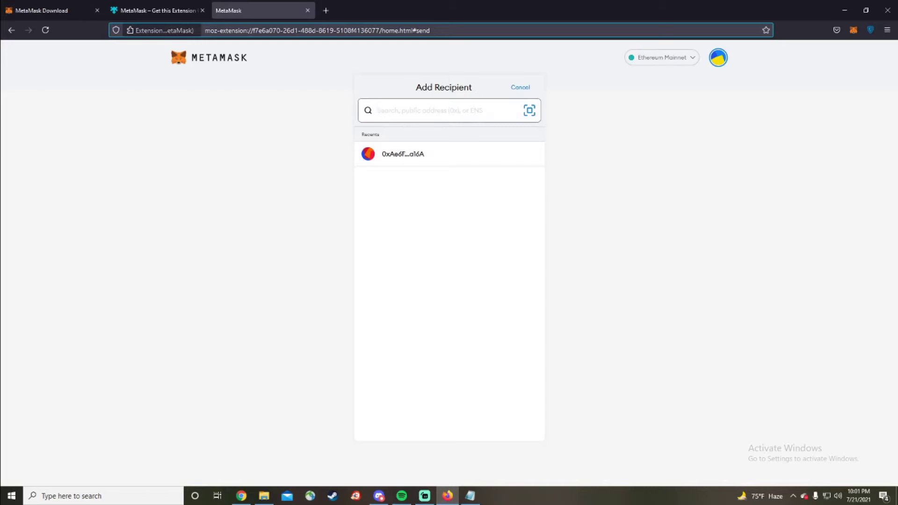
Pick the saved recent recipient, enter 100 USD, and review the transaction fee and gas price 33
{"action": "left_click", "coordinate": [403, 154]}
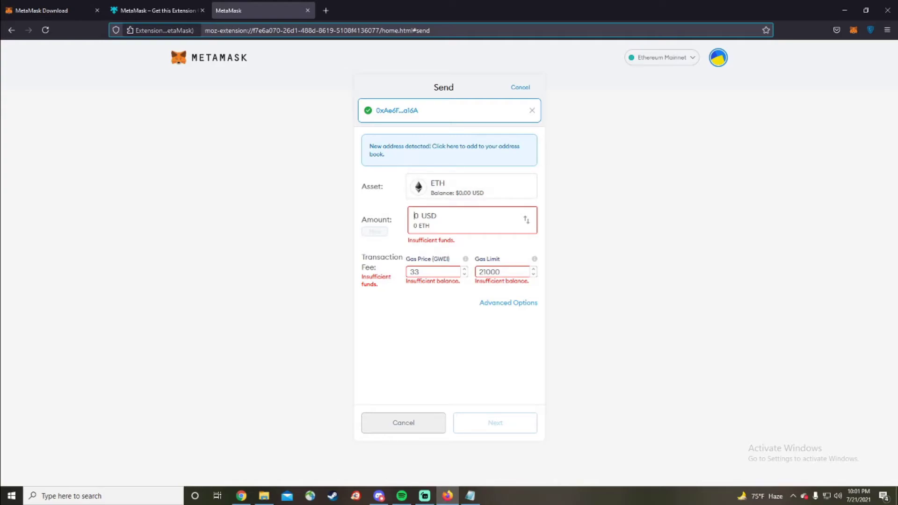
{"action": "type", "text": "100"}
{"action": "left_click_drag", "start_coordinate": [363, 257], "coordinate": [377, 268]}
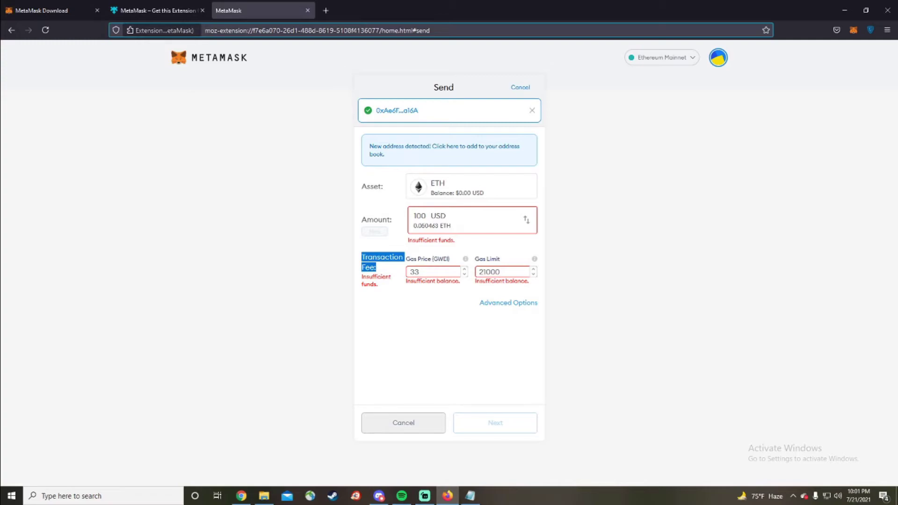
{"action": "left_click", "coordinate": [378, 269]}
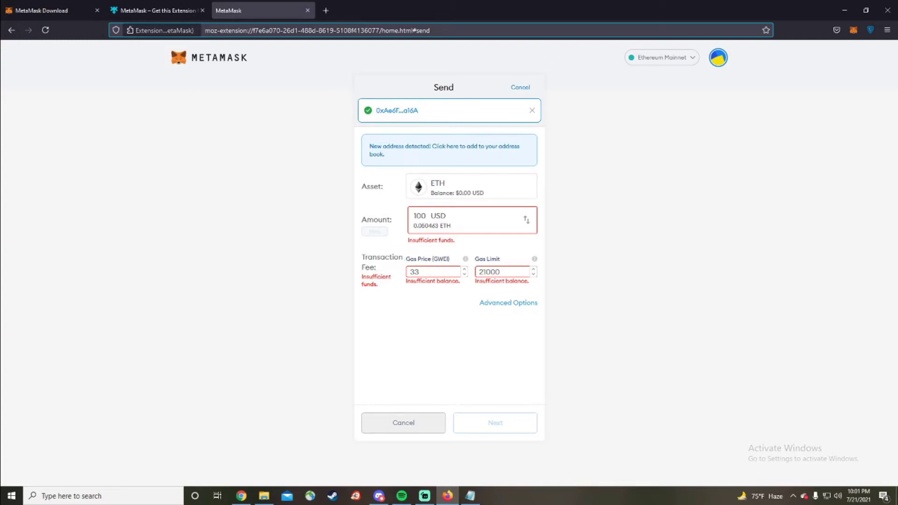
{"action": "double_click", "coordinate": [415, 272]}
{"action": "left_click", "coordinate": [427, 272]}
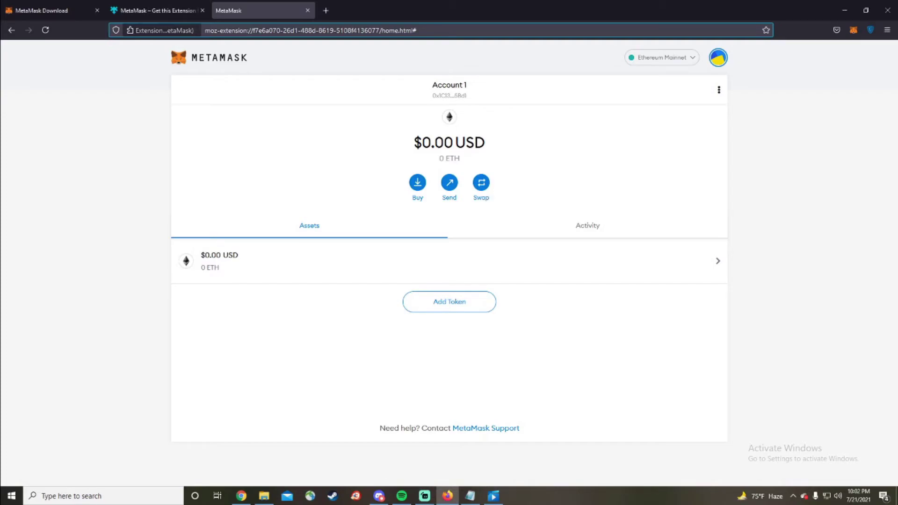
{"action": "left_click", "coordinate": [481, 183]}
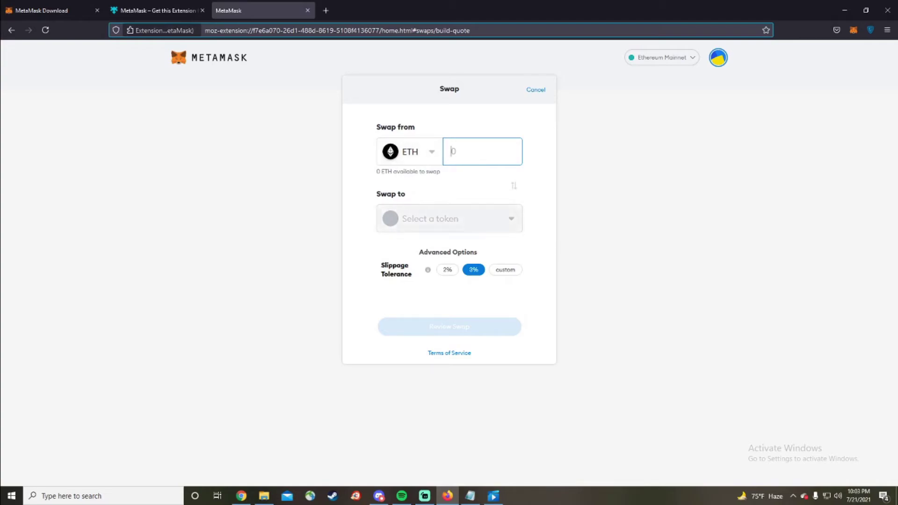
{"action": "left_click", "coordinate": [449, 218]}
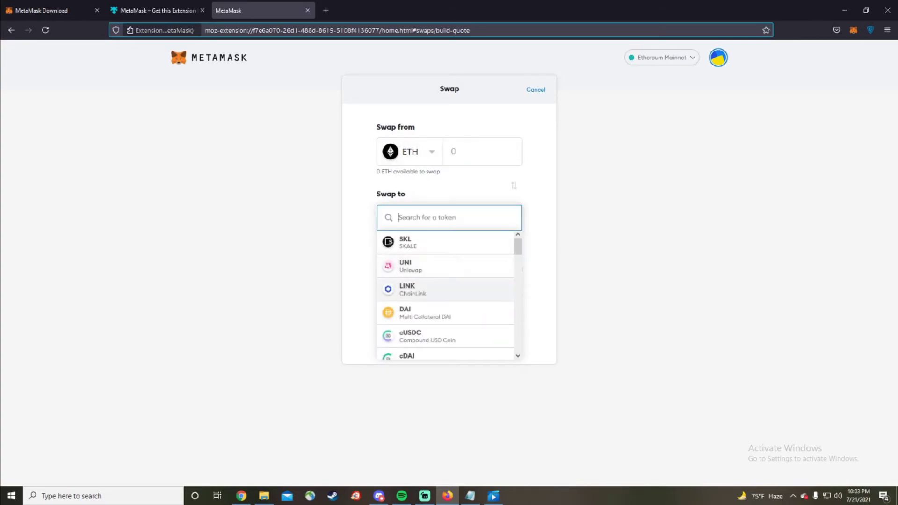
{"action": "left_click", "coordinate": [411, 289]}
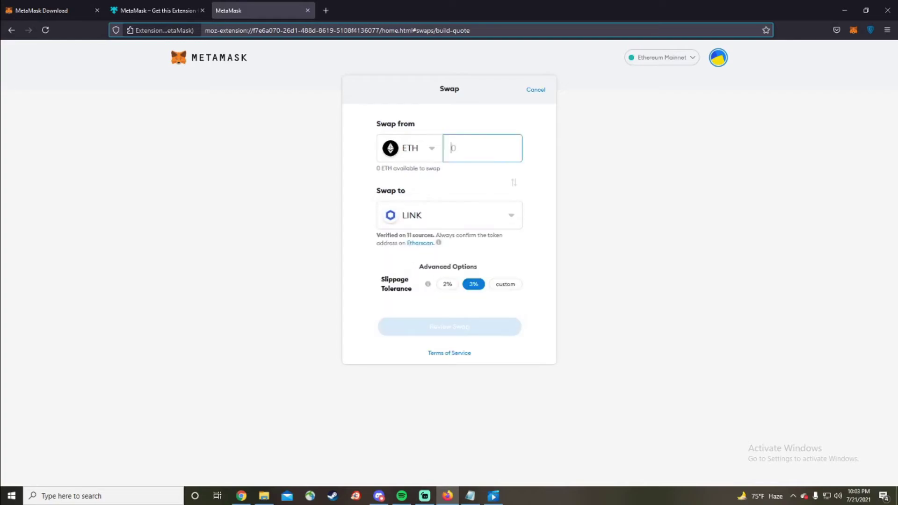
{"action": "type", "text": "1"}
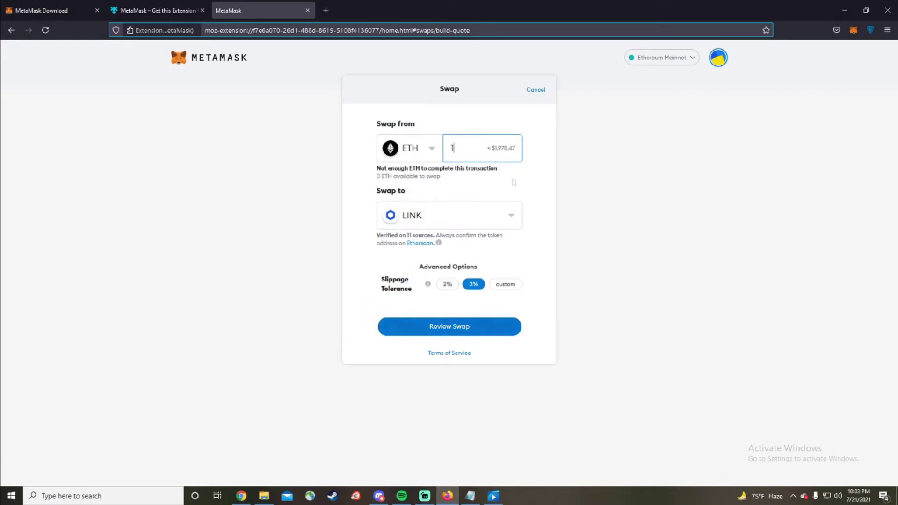
{"action": "left_click", "coordinate": [450, 326]}
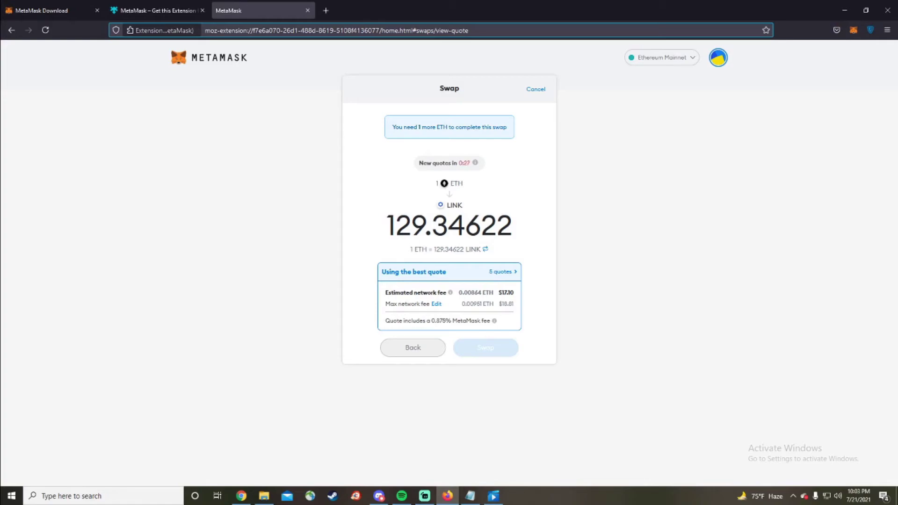
{"action": "left_click", "coordinate": [535, 90]}
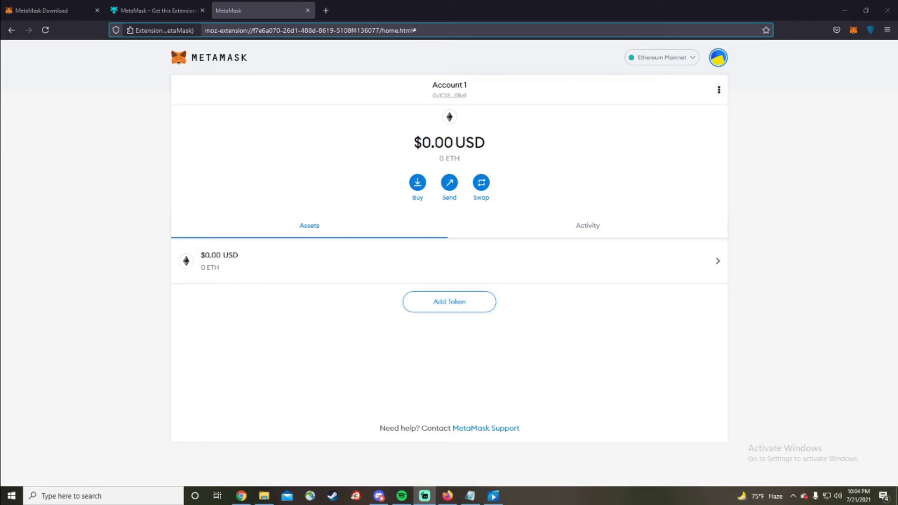
Search for and add the Chainlink Token (LINK) to the wallet
{"action": "left_click", "coordinate": [449, 302]}
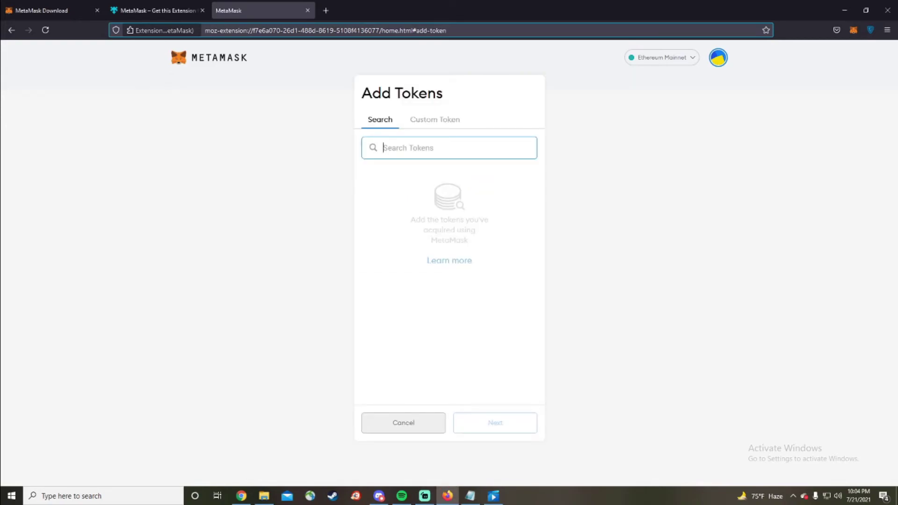
{"action": "type", "text": "link"}
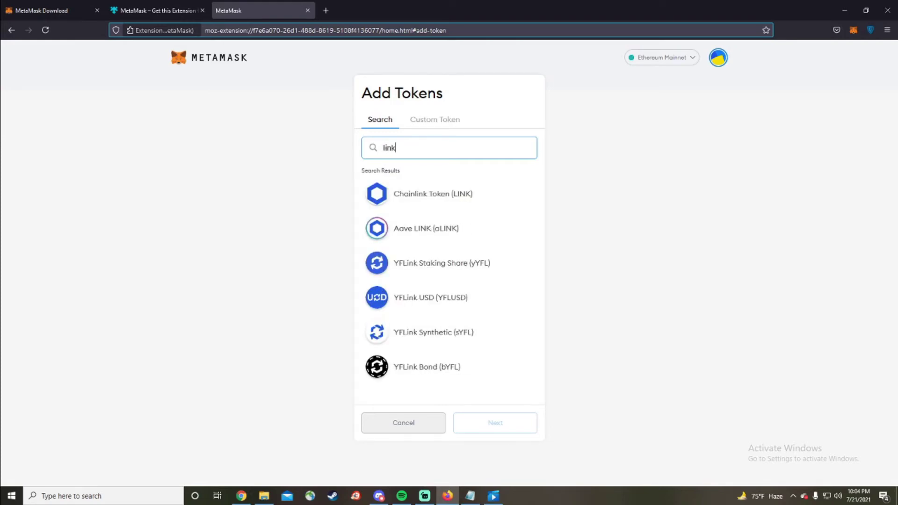
{"action": "left_click", "coordinate": [450, 193]}
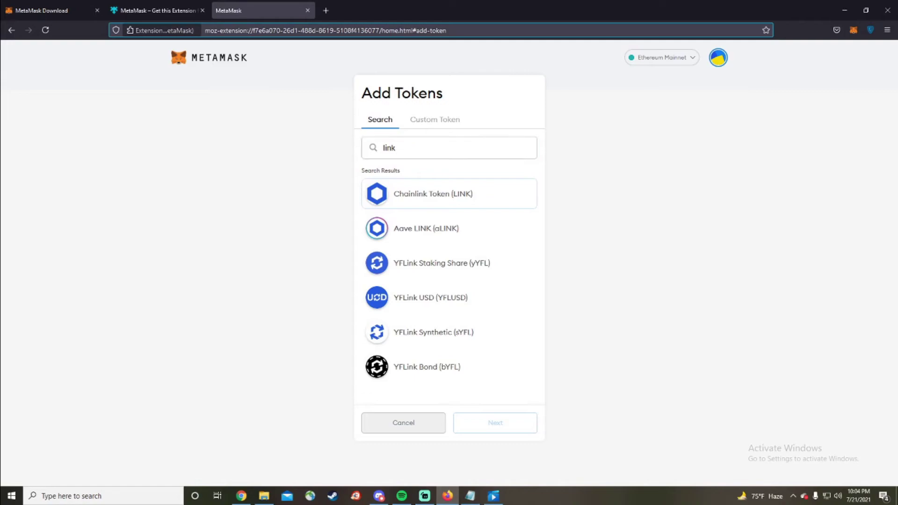
{"action": "left_click", "coordinate": [495, 423]}
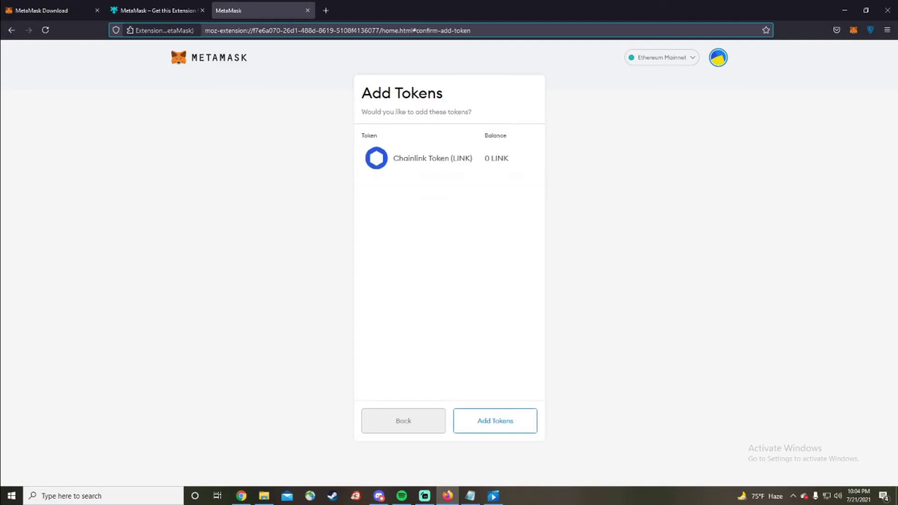
{"action": "left_click", "coordinate": [495, 422]}
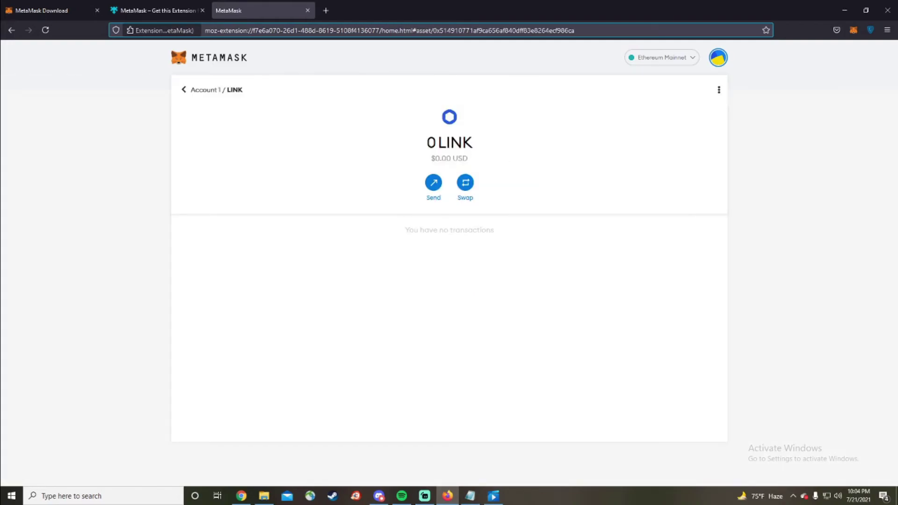
{"action": "left_click_drag", "start_coordinate": [427, 143], "coordinate": [436, 143]}
Return to Account 1 and search Add Tokens for eRSDL
{"action": "left_click", "coordinate": [185, 90]}
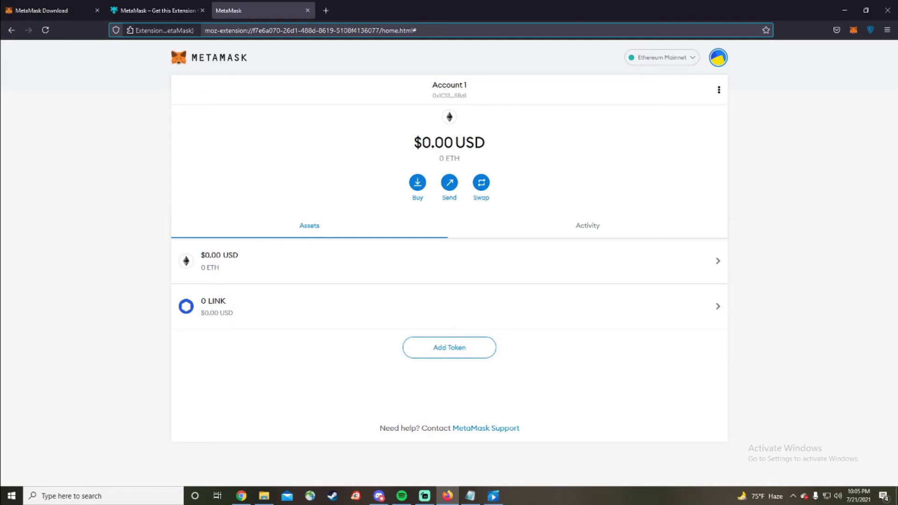
{"action": "left_click", "coordinate": [450, 348]}
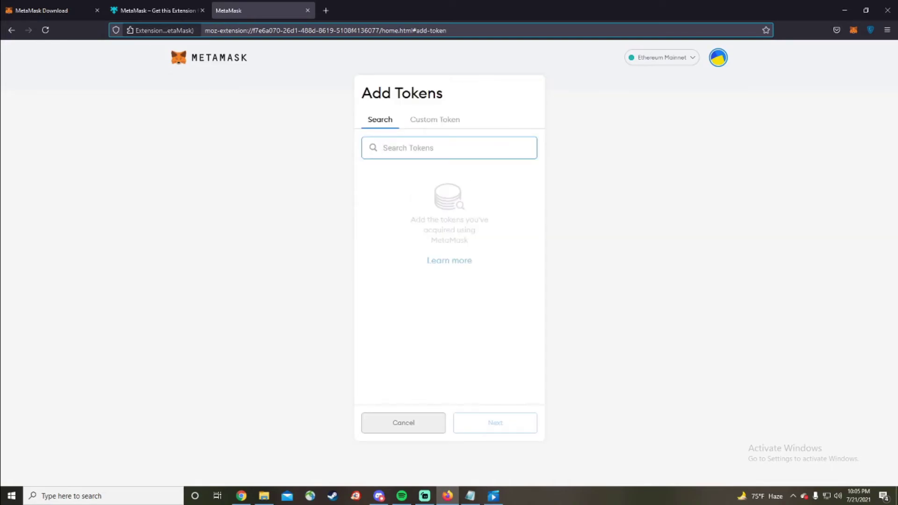
{"action": "type", "text": "eRSDL"}
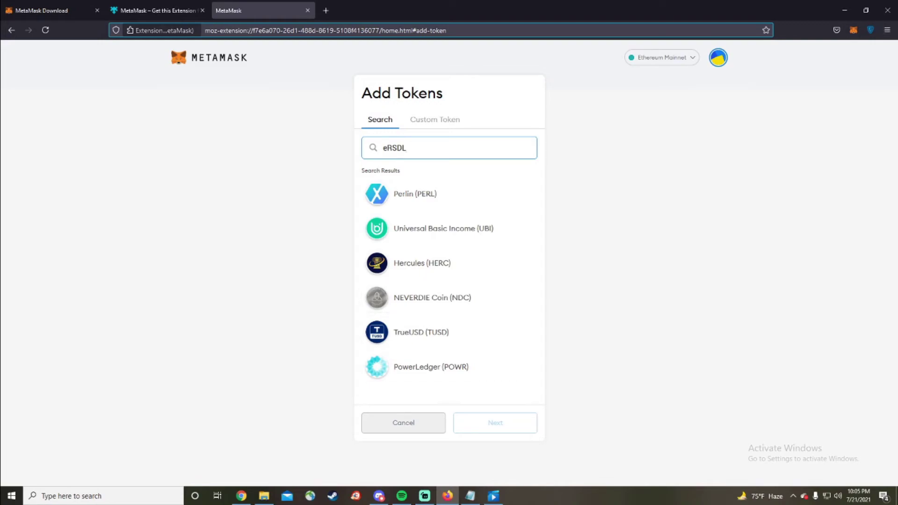
Find eRSDL in DEXTools' Uniswap tools, open the WETH/eRSDL pair, then return to MetaMask
{"action": "left_click", "coordinate": [326, 10]}
{"action": "type", "text": "dextools.io/"}
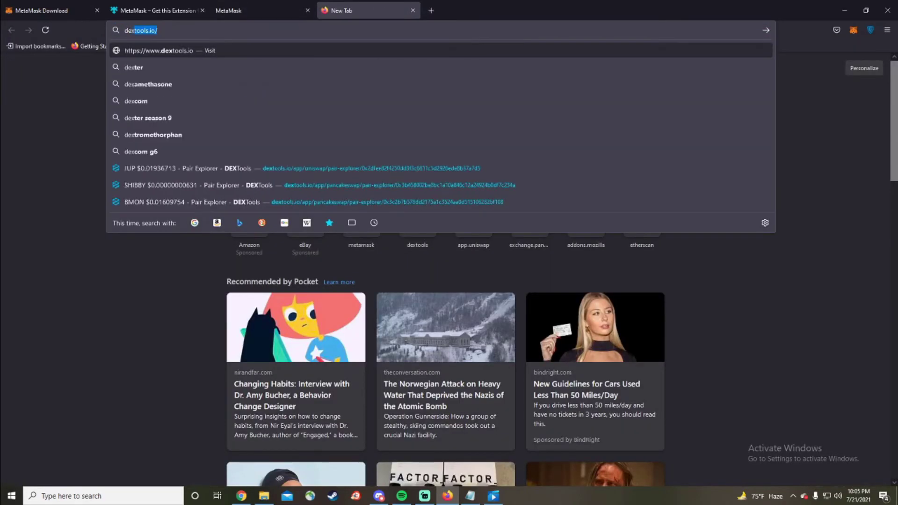
{"action": "key", "text": "Return"}
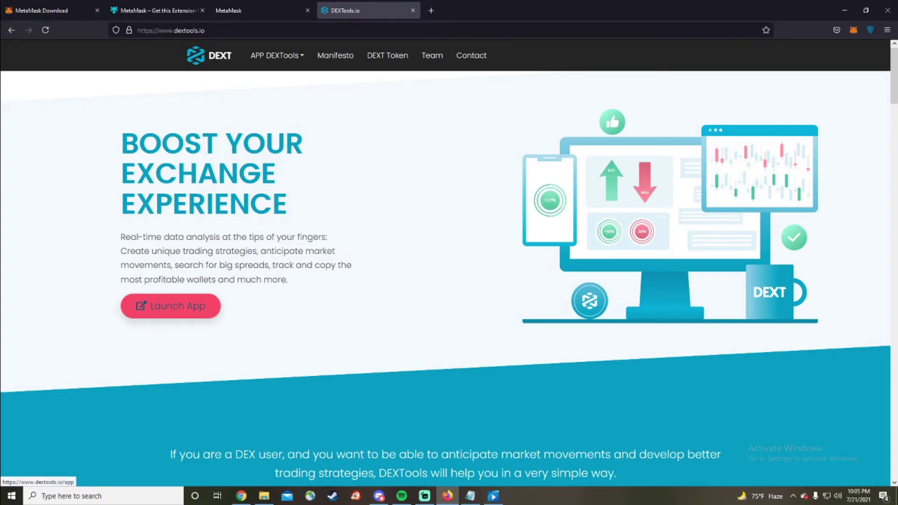
{"action": "left_click", "coordinate": [170, 306]}
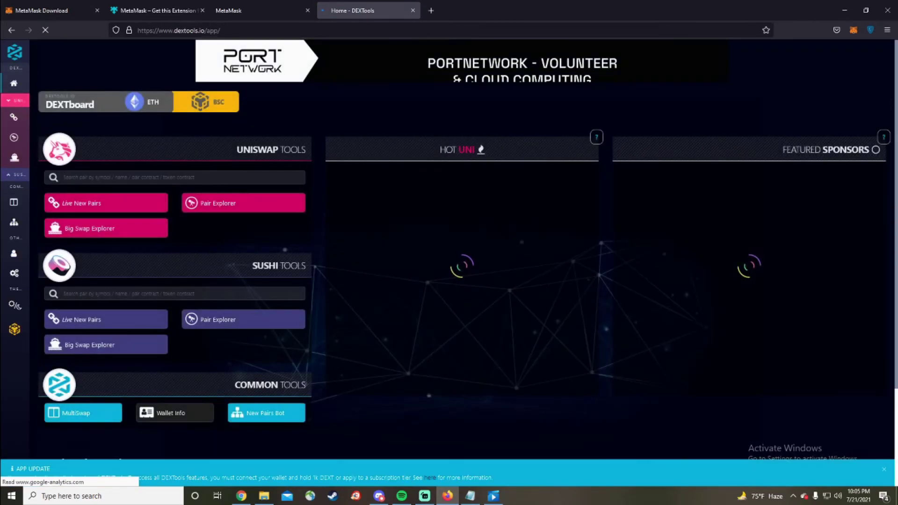
{"action": "left_click", "coordinate": [174, 177]}
{"action": "type", "text": "eR"}
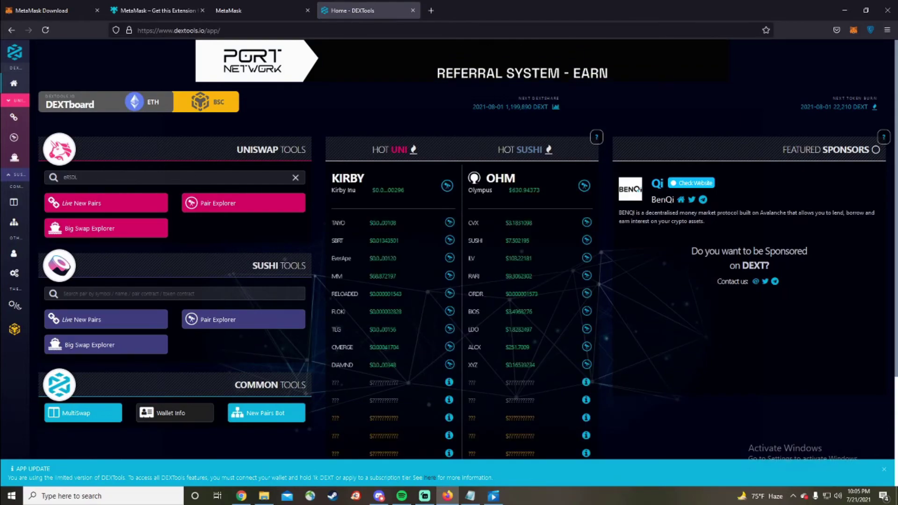
{"action": "type", "text": "SDL"}
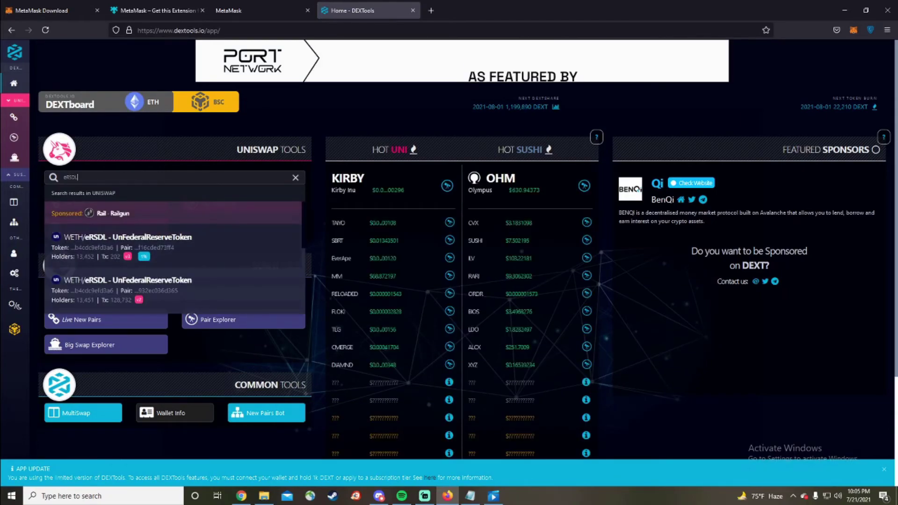
{"action": "left_click", "coordinate": [128, 237]}
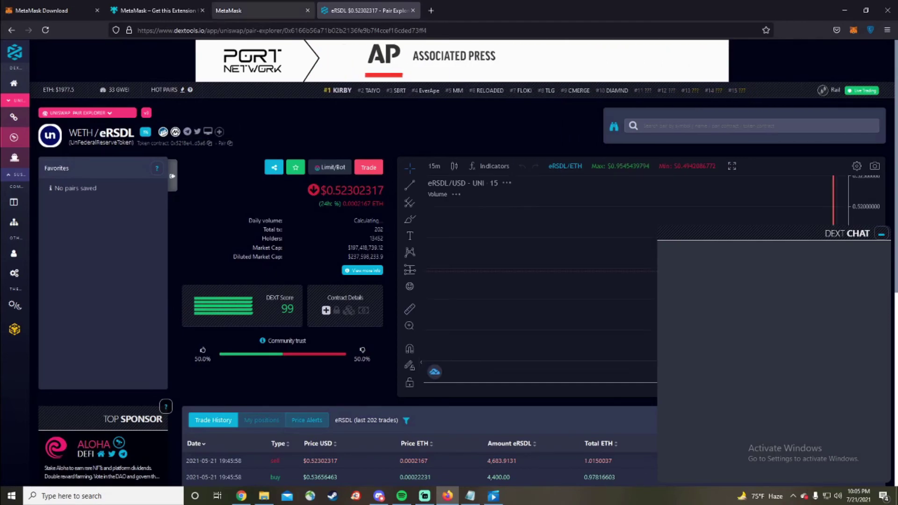
{"action": "left_click", "coordinate": [262, 11]}
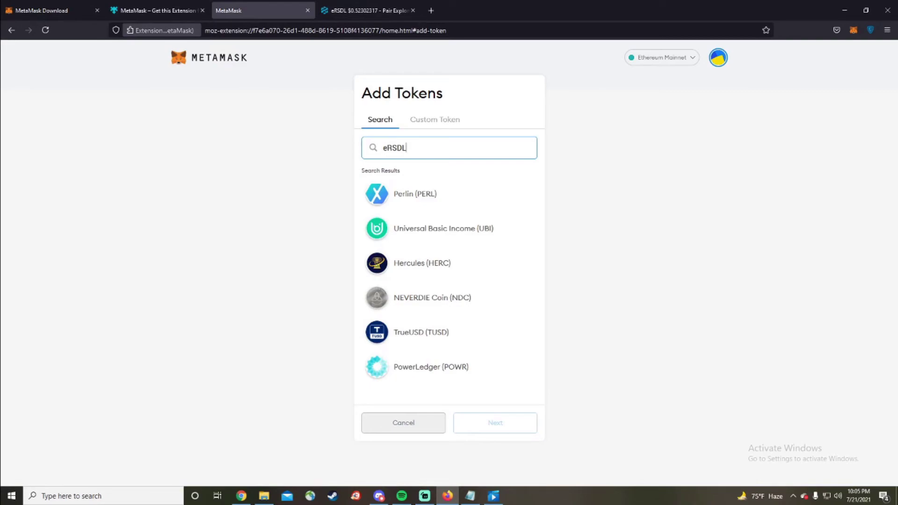
Add eRSDL as a custom token from its pasted contract address and return to Account 1
{"action": "left_click", "coordinate": [435, 119]}
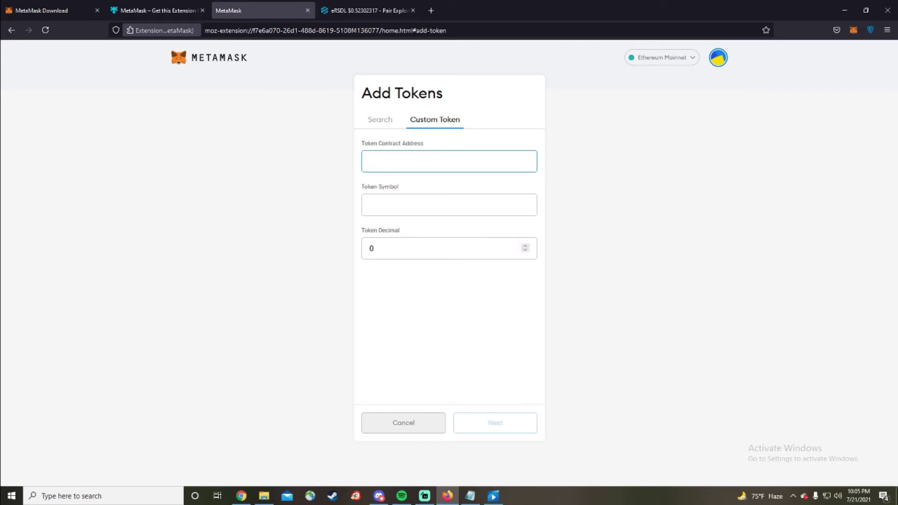
{"action": "key", "text": "ctrl+v"}
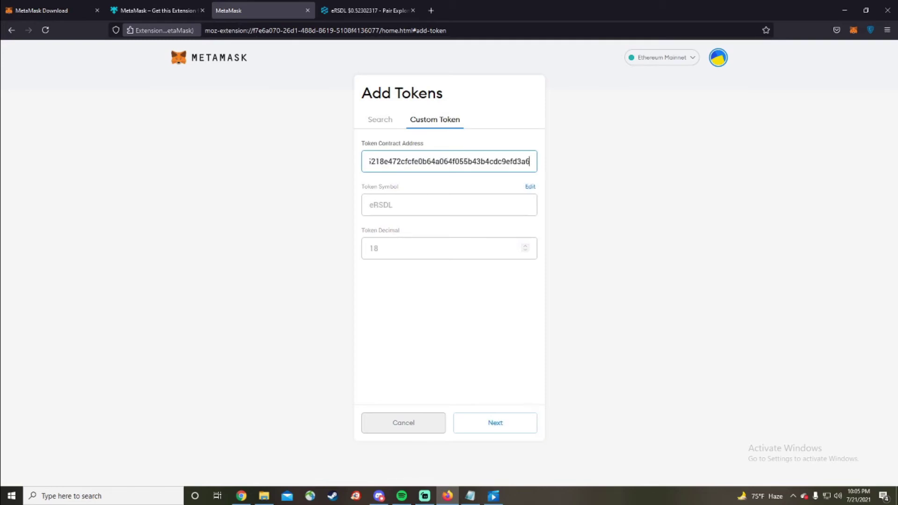
{"action": "left_click", "coordinate": [495, 423]}
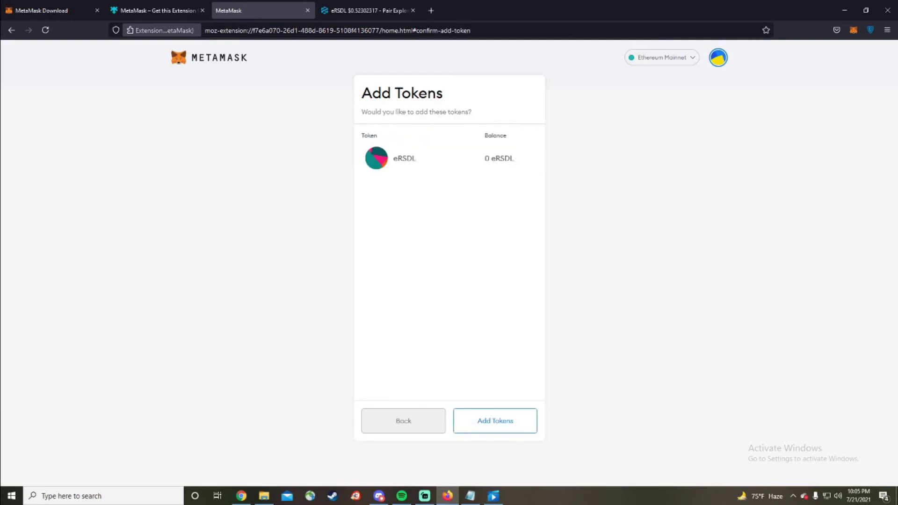
{"action": "left_click", "coordinate": [496, 421]}
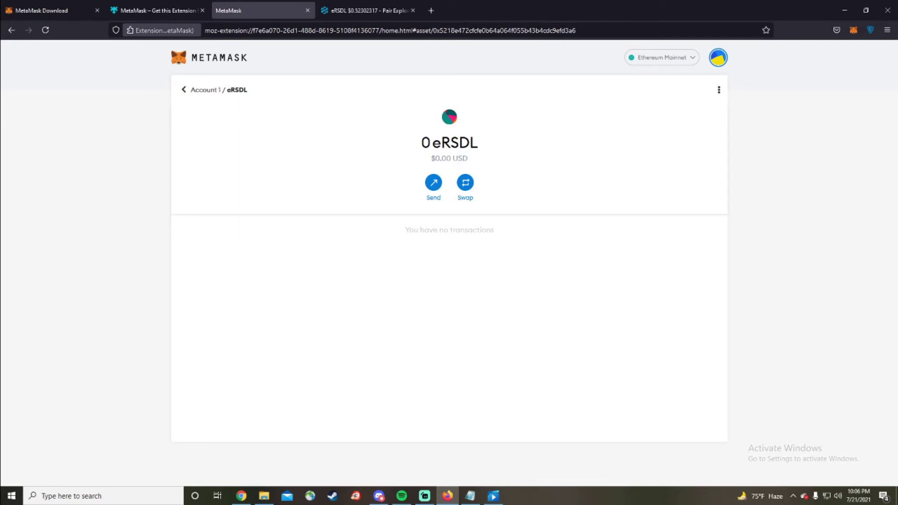
{"action": "left_click", "coordinate": [185, 90]}
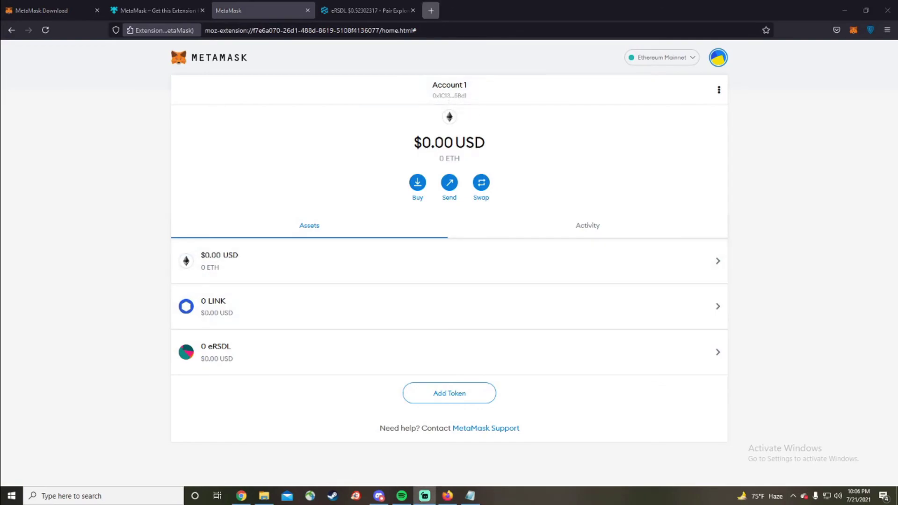
In a new tab, go to the previously visited Uniswap Interface via its 'uniswap' suggestion
{"action": "left_click", "coordinate": [431, 10]}
{"action": "type", "text": "un"}
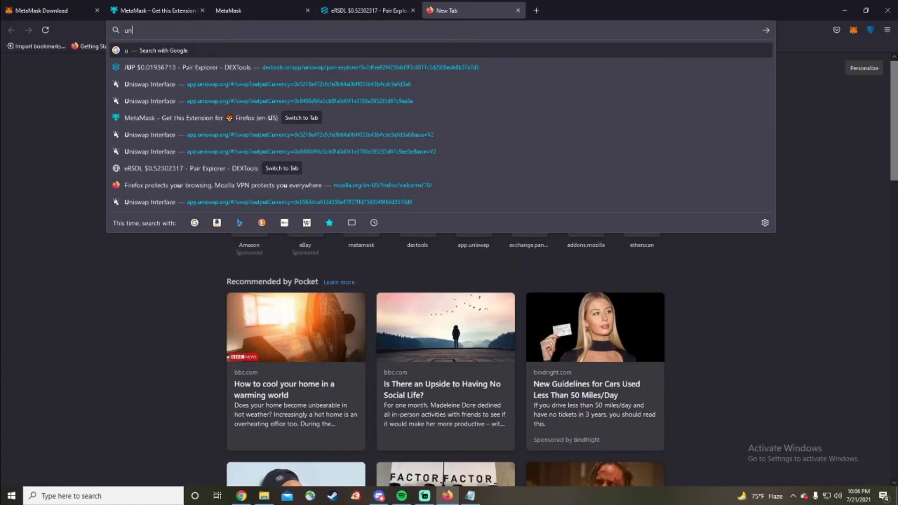
{"action": "type", "text": "iswap"}
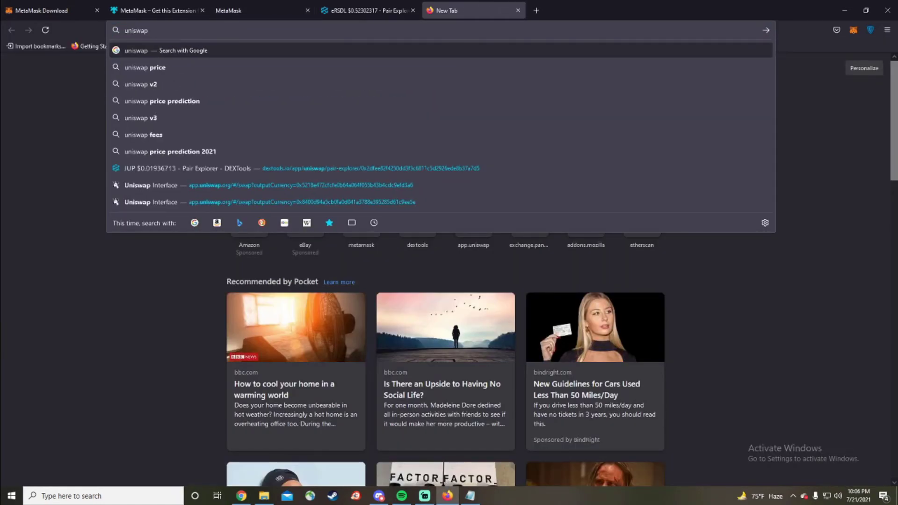
{"action": "left_click", "coordinate": [281, 185]}
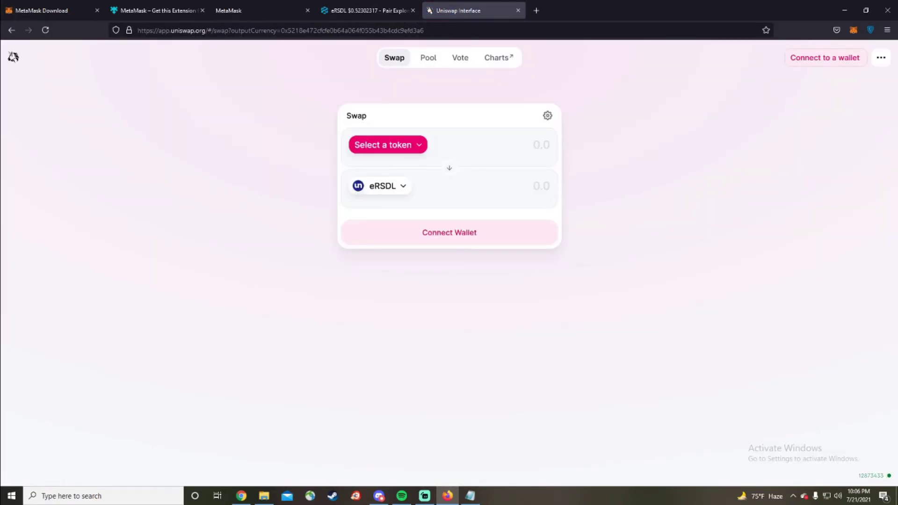
Connect MetaMask's Account 1 to Uniswap and approve the connection
{"action": "left_click", "coordinate": [449, 232]}
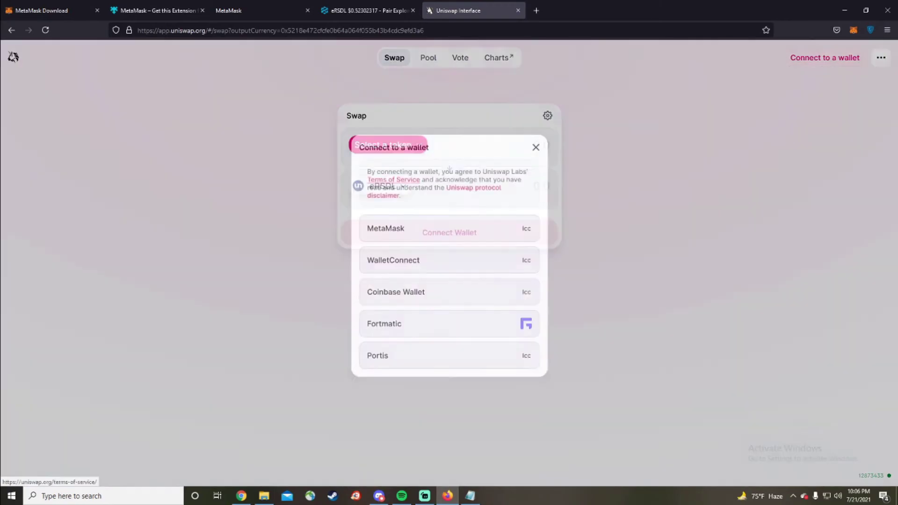
{"action": "left_click", "coordinate": [450, 228]}
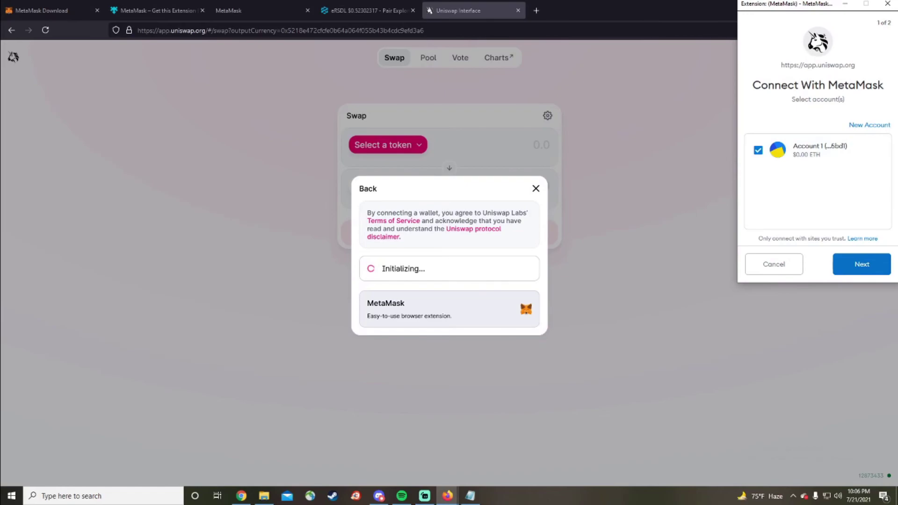
{"action": "left_click", "coordinate": [862, 264]}
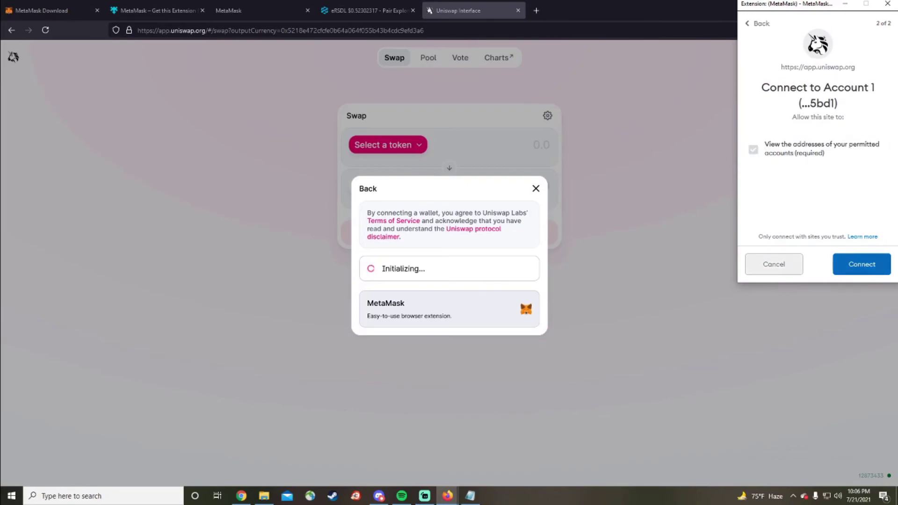
{"action": "left_click", "coordinate": [862, 263]}
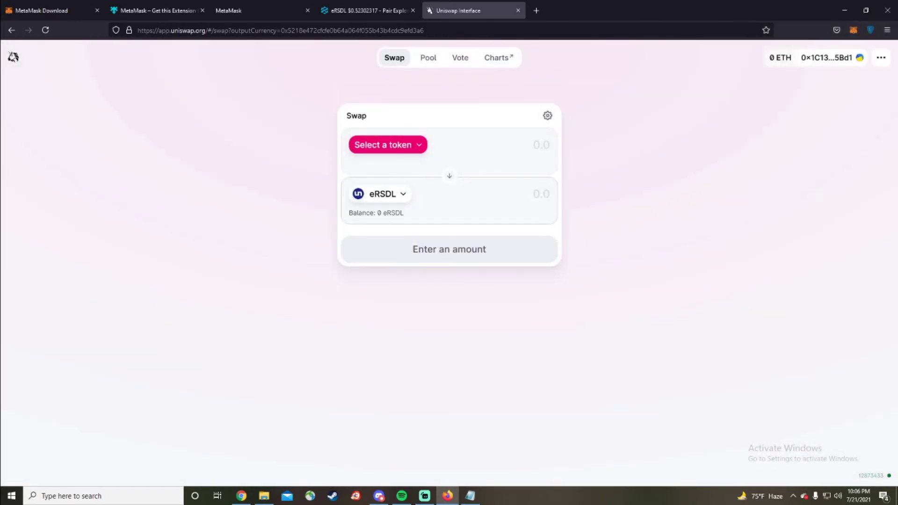
Flip the pair so eRSDL is sold, set ETH as the receive token, and enter 10 eRSDL
{"action": "left_click", "coordinate": [449, 176]}
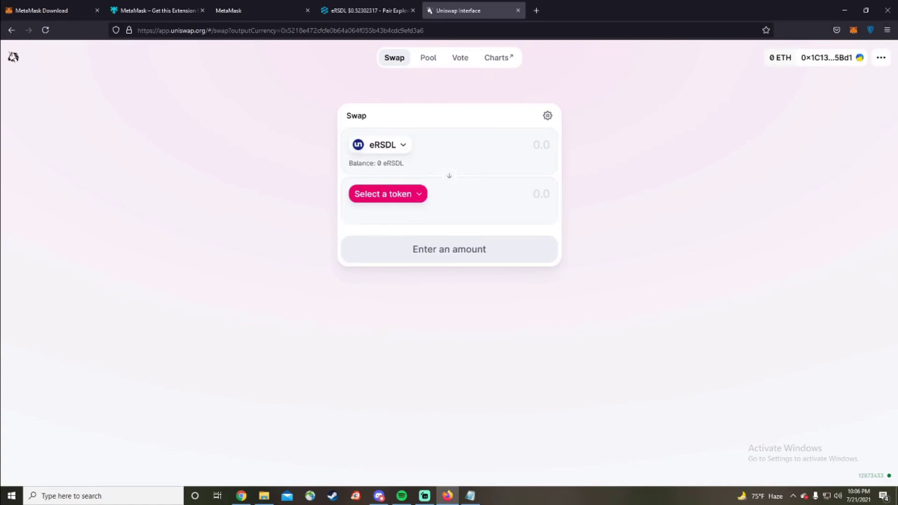
{"action": "left_click", "coordinate": [388, 194]}
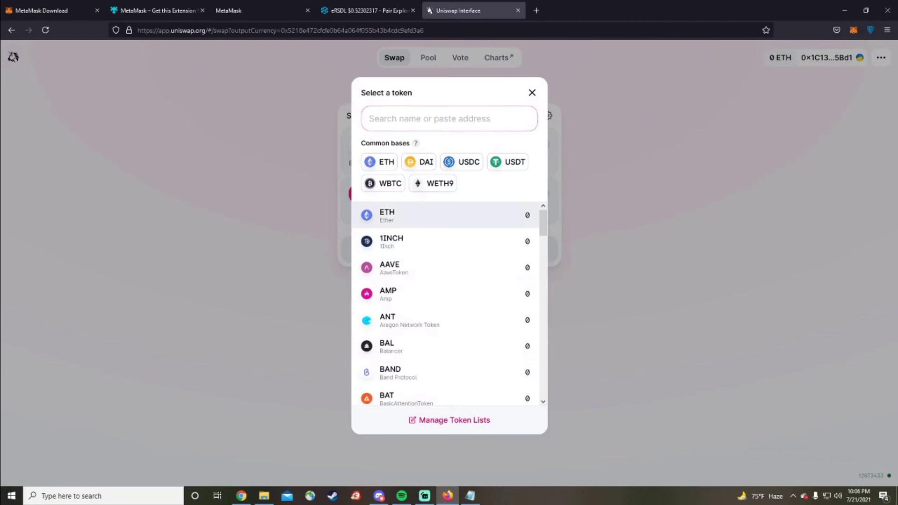
{"action": "left_click", "coordinate": [388, 215]}
{"action": "left_click", "coordinate": [538, 145]}
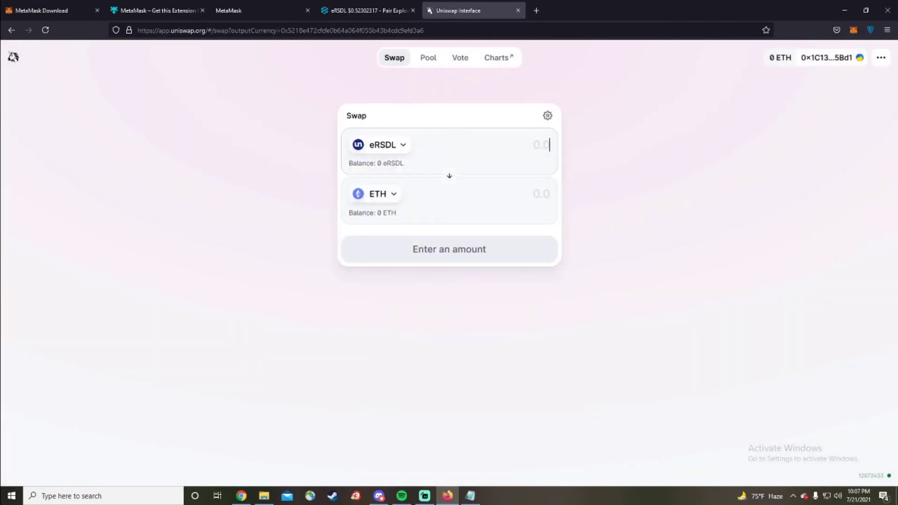
{"action": "type", "text": "10"}
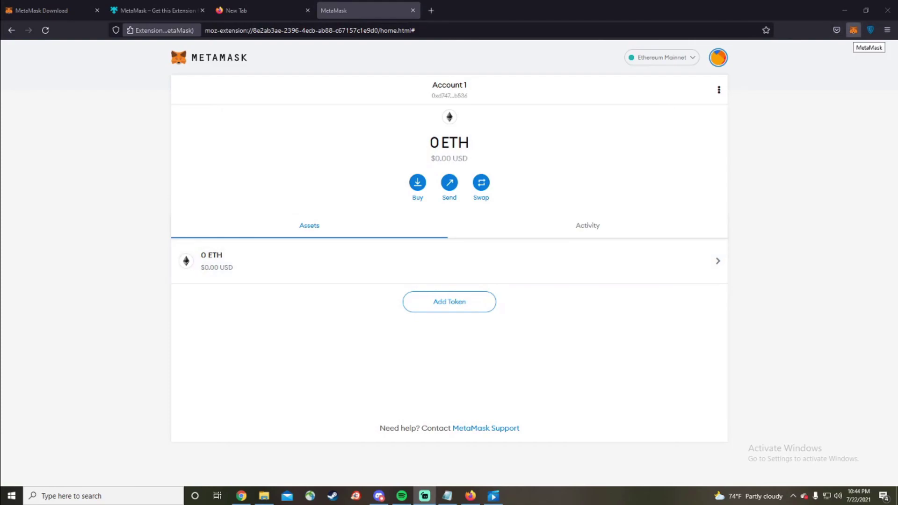
Show the MetaMask wallet's Activity list from the toolbar popup
{"action": "left_click", "coordinate": [854, 30]}
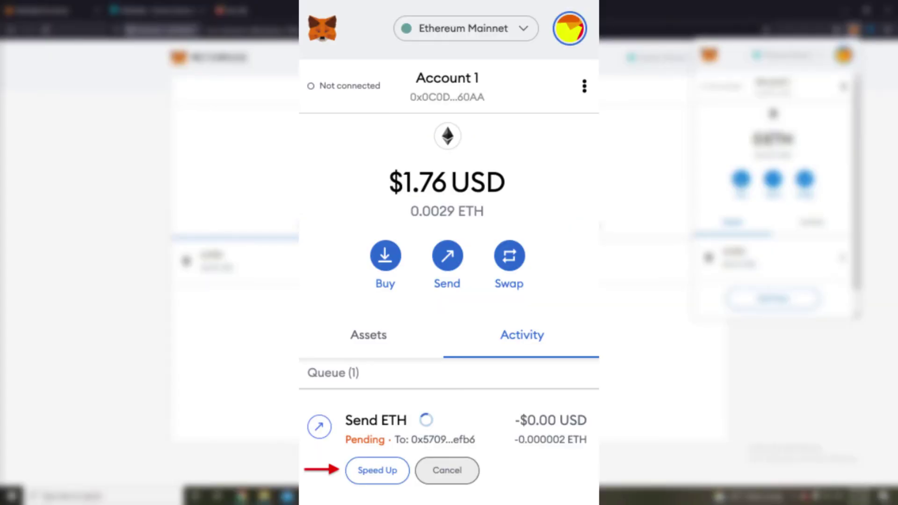
{"action": "left_click", "coordinate": [812, 222]}
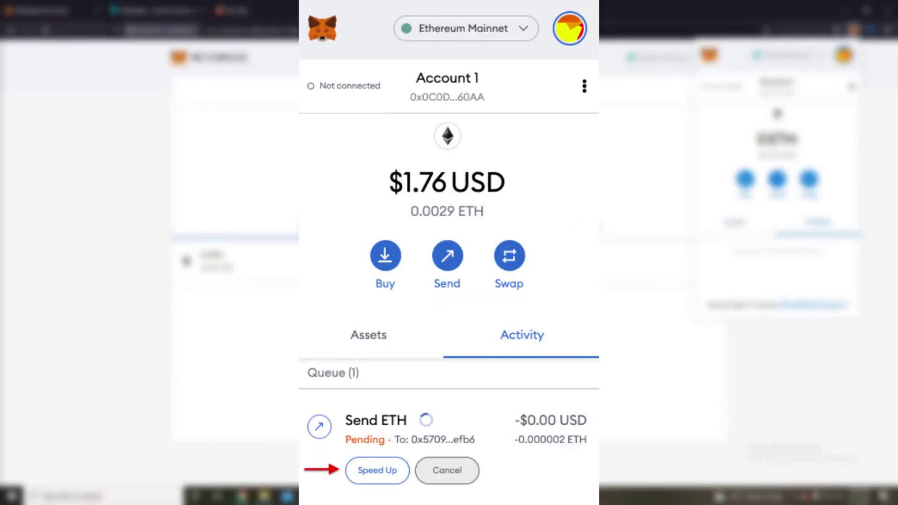